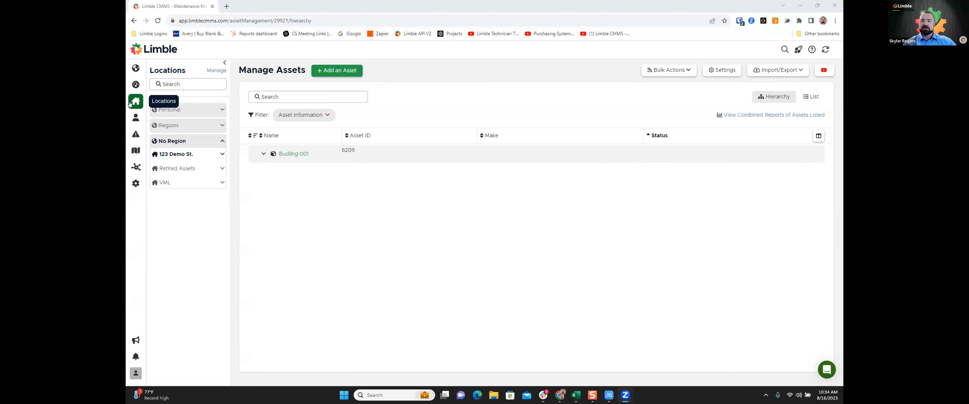
- In the 123 Demo St. hierarchy, expand Budling 001 and HVAC and add a blank child asset named Motor under RTU 001
left_click(195, 157)
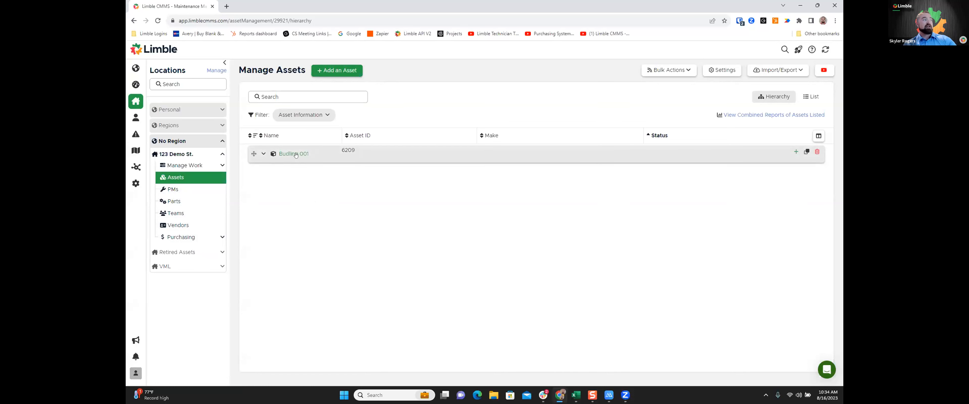
left_click(262, 154)
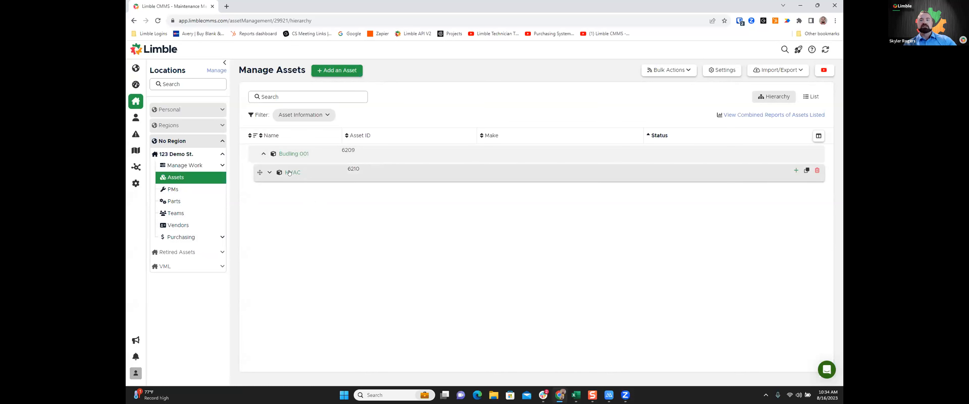
left_click(268, 173)
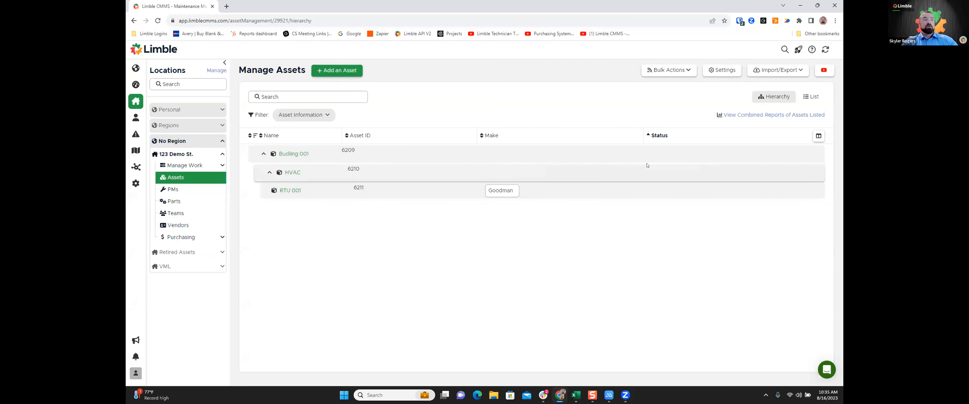
left_click(794, 189)
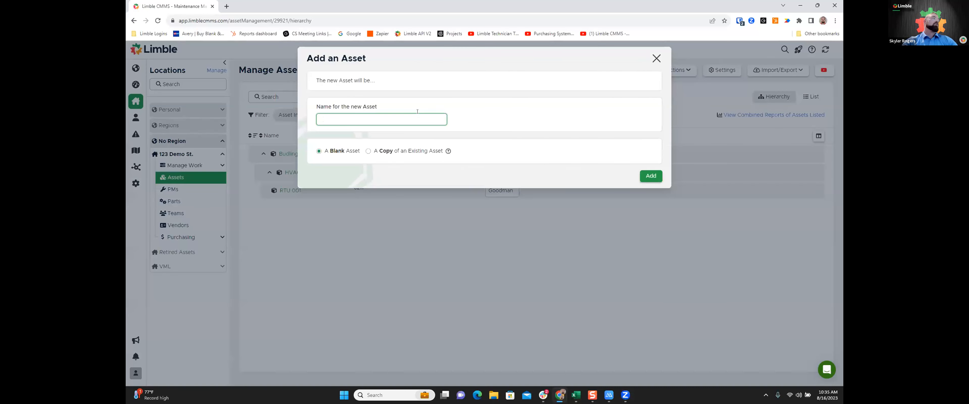
type("Motor")
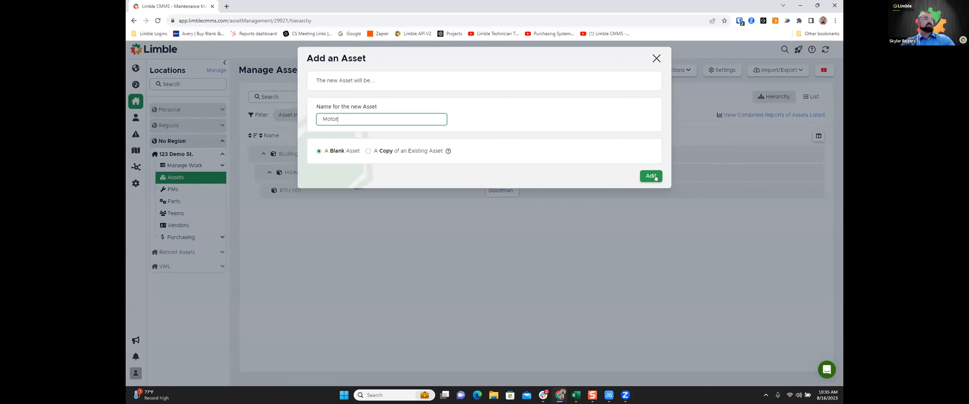
left_click(655, 177)
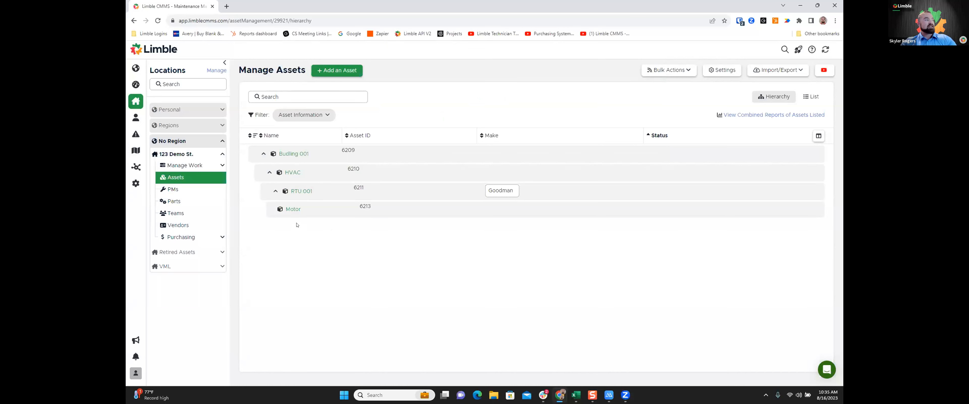
mouse_move(785, 211)
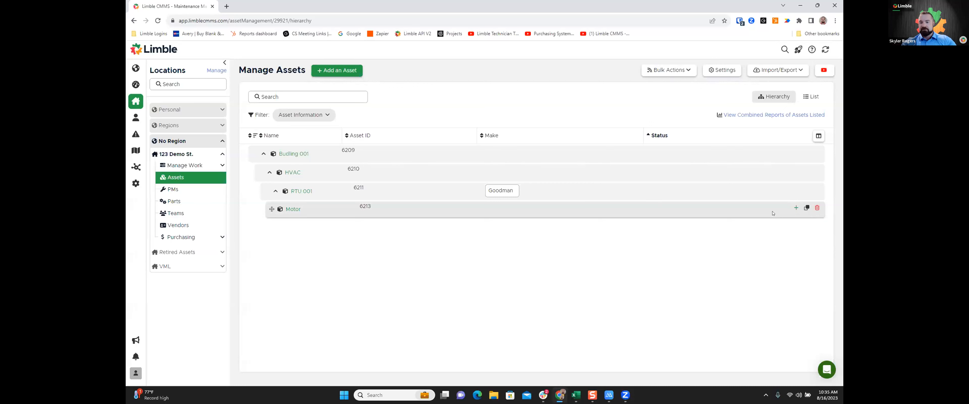
- Review the instructions for importing a list of assets into 123 Demo St. and close them without uploading a file
left_click(769, 74)
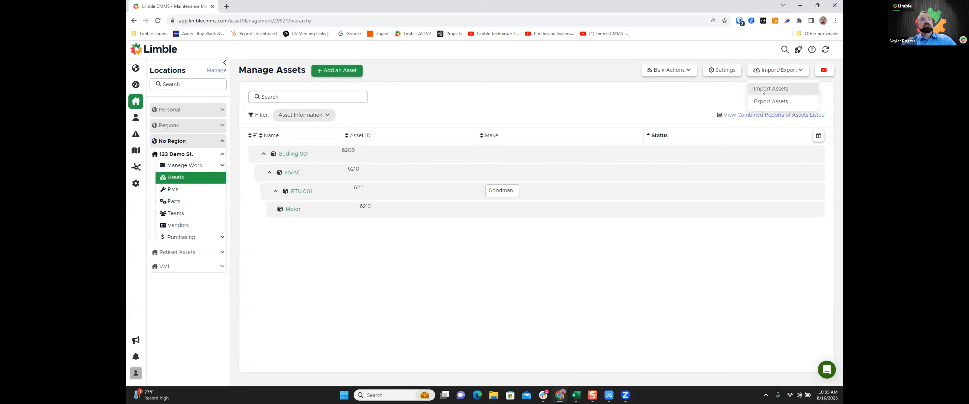
left_click(763, 91)
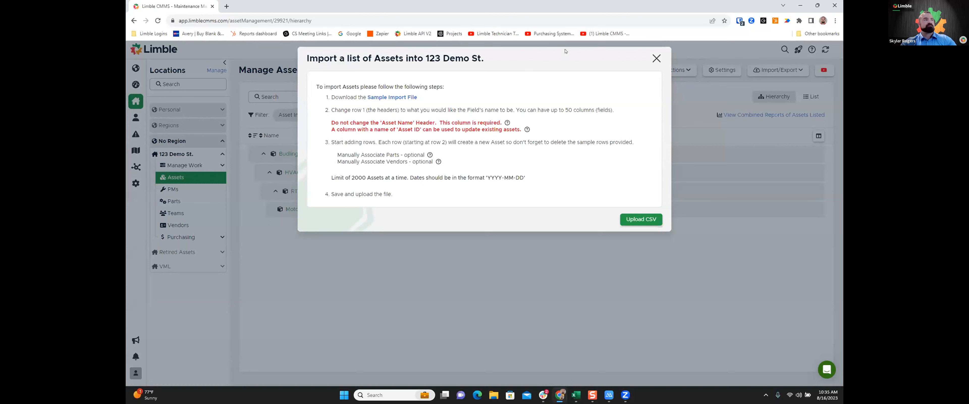
left_click(329, 264)
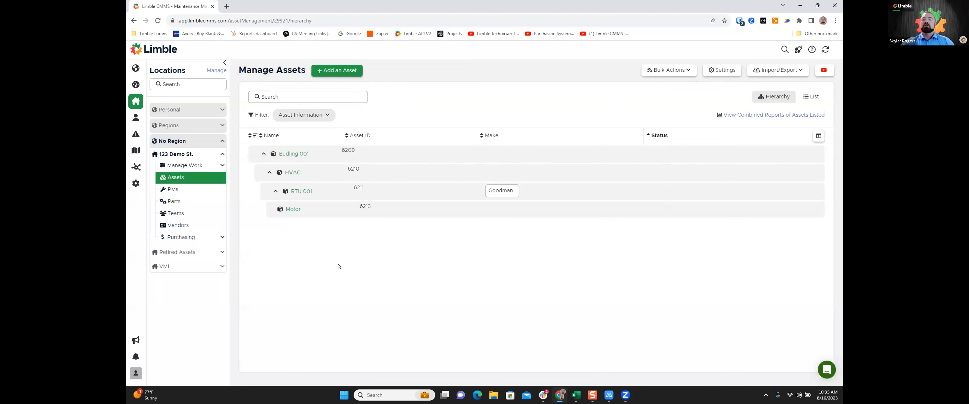
- Open the RTU 001 asset and create a new Number field named Hours in its information
left_click(301, 192)
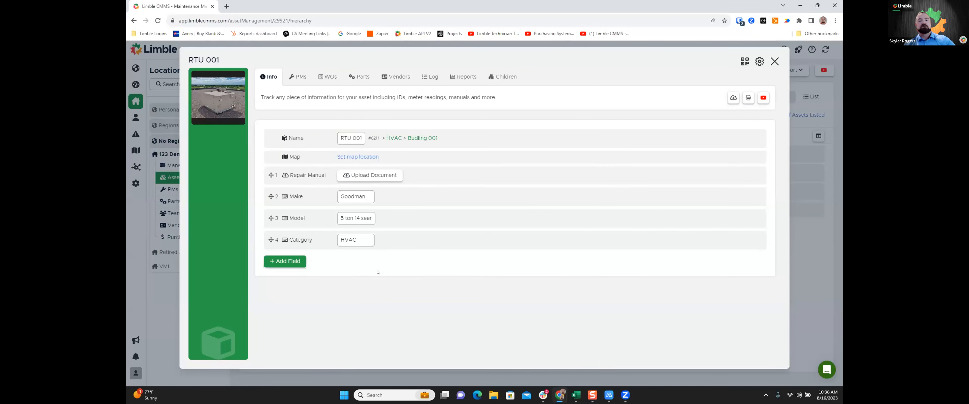
mouse_move(215, 120)
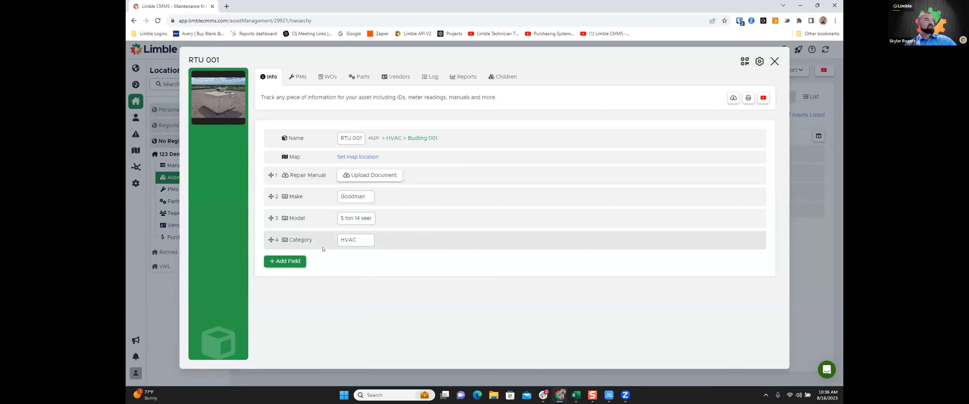
left_click(286, 264)
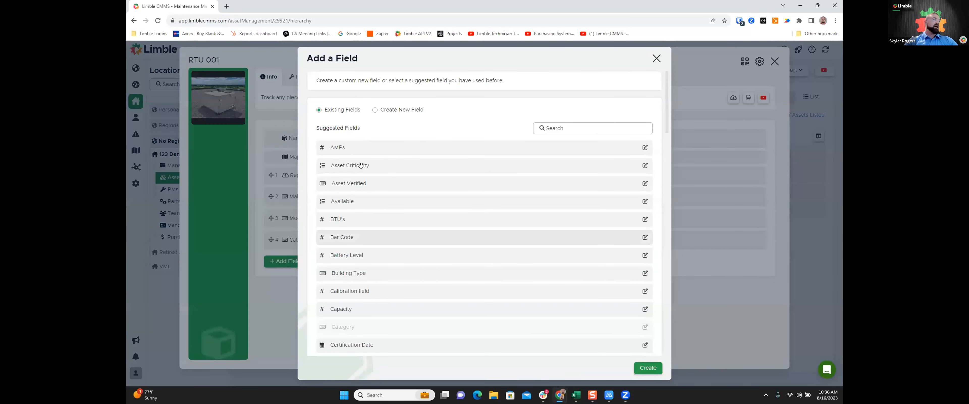
left_click(374, 110)
left_click(362, 135)
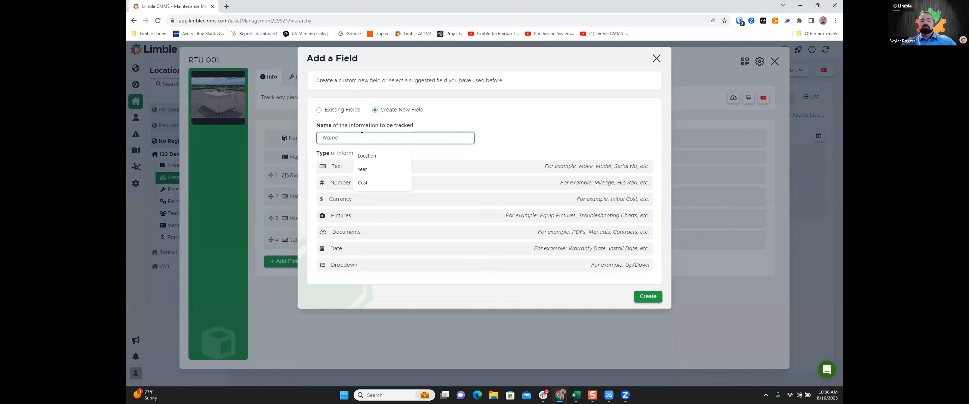
type("Hours")
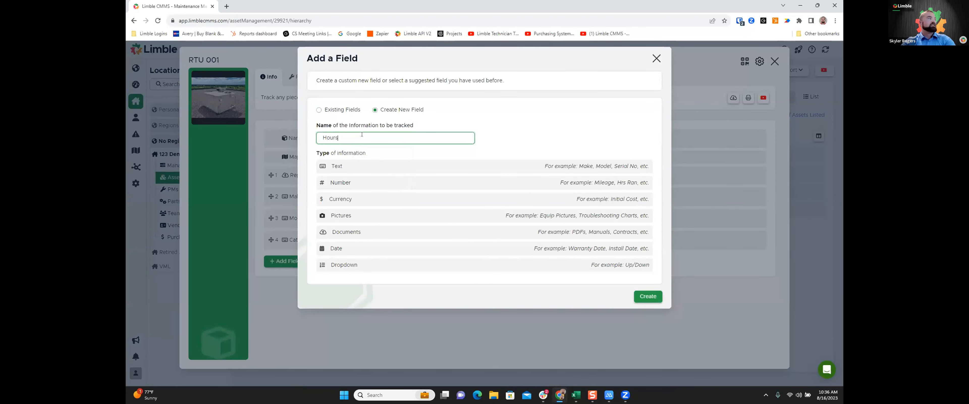
left_click(367, 185)
left_click(648, 296)
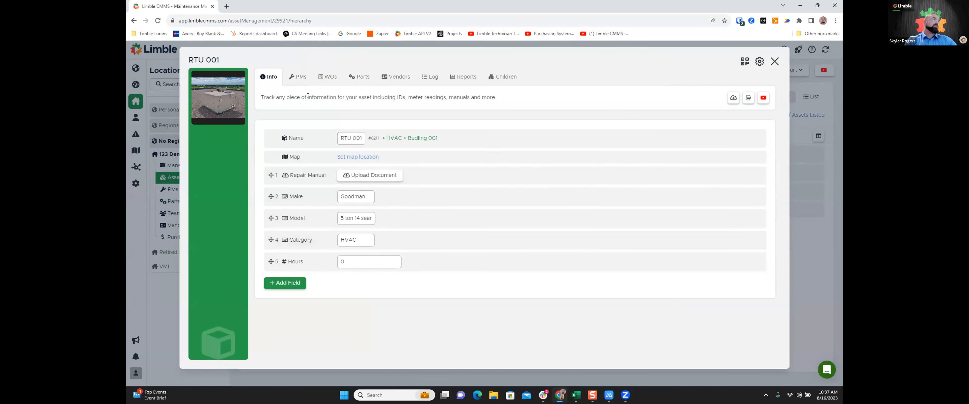
- Review RTU 001's PM templates, open and completed PMs, and its open and completed work orders
left_click(302, 78)
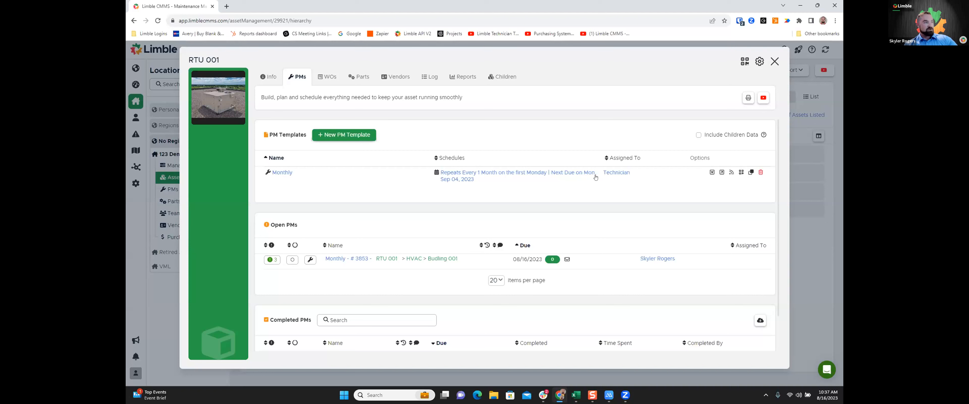
scroll(378, 296, "down", 1)
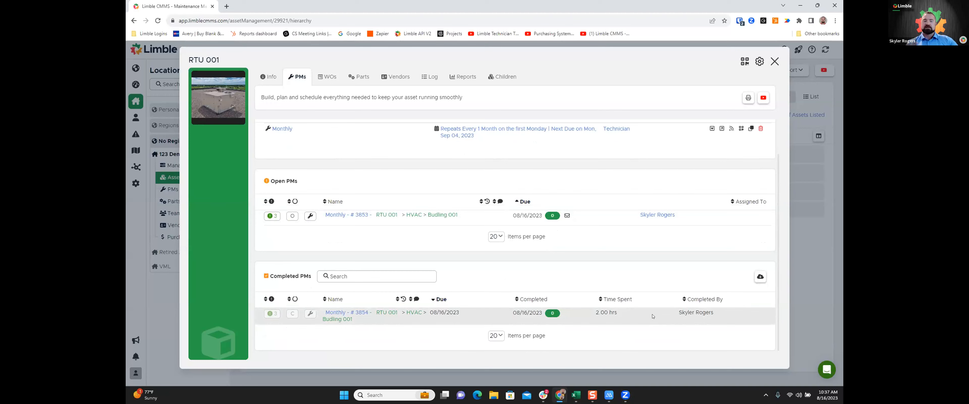
scroll(381, 148, "up", 1)
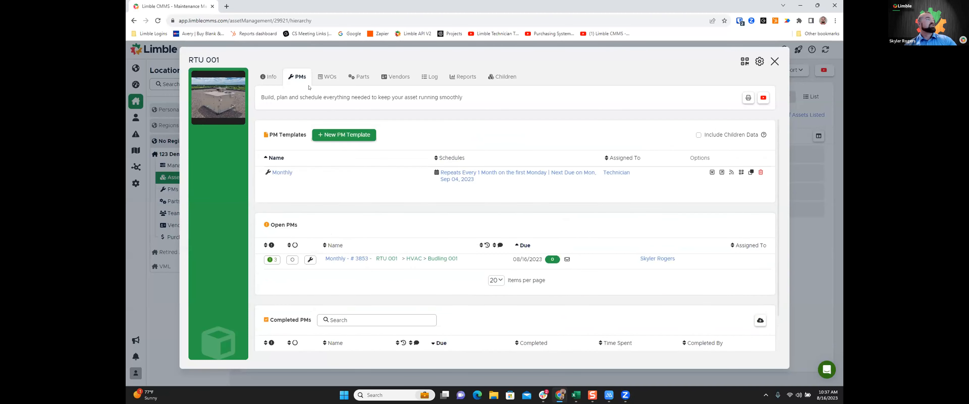
left_click(324, 80)
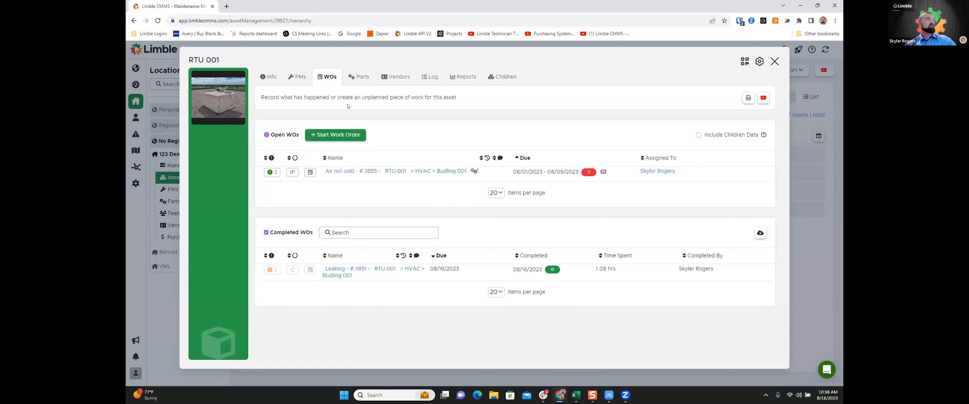
- Review the spare parts and the vendors associated with RTU 001
left_click(358, 79)
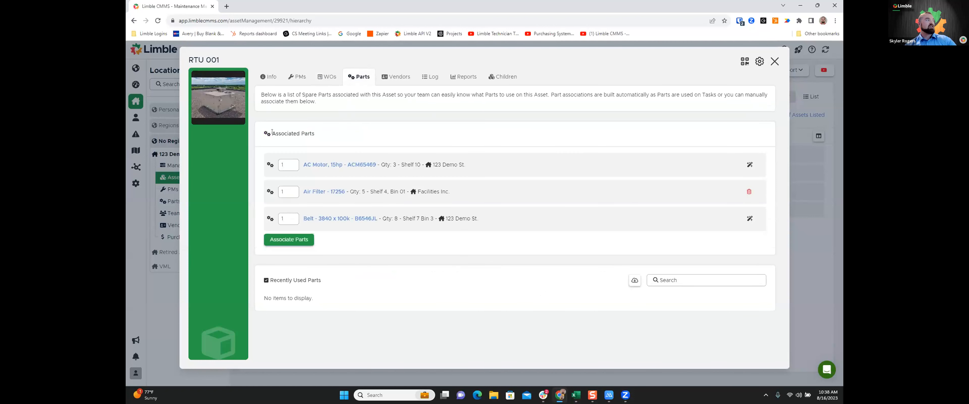
left_click_drag(272, 131, 321, 131)
left_click(372, 135)
left_click(397, 78)
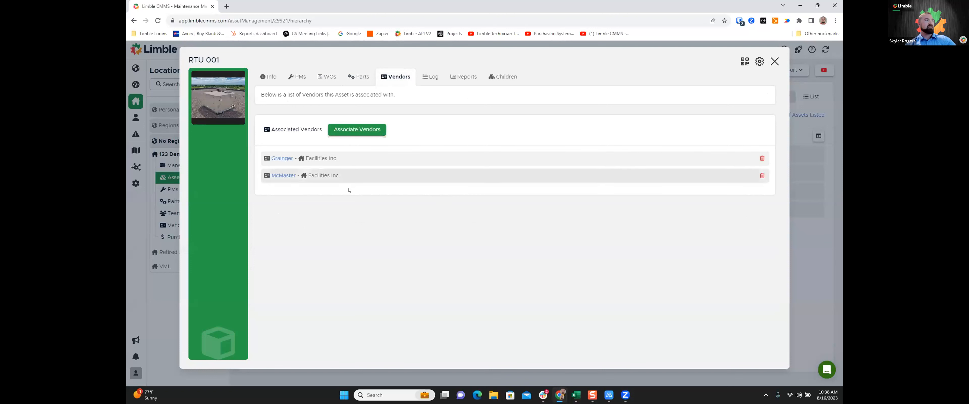
- Examine RTU 001's log, open the completed Monthly task from it to read its summary and instructions, and close the task
left_click(429, 80)
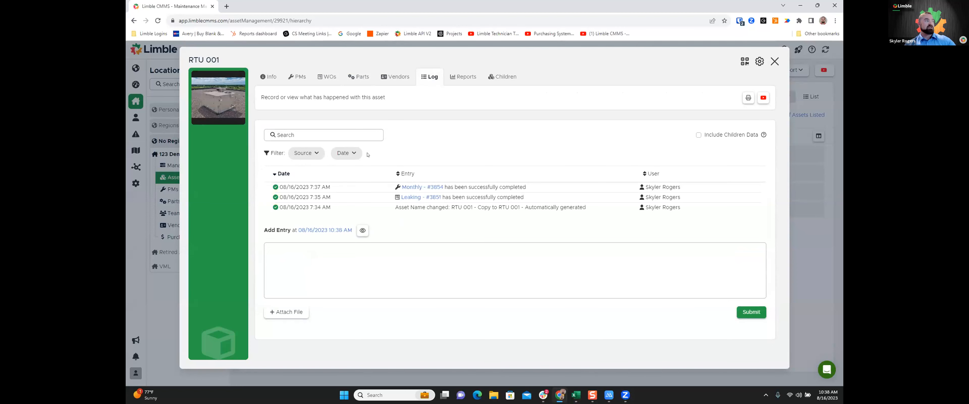
left_click(417, 187)
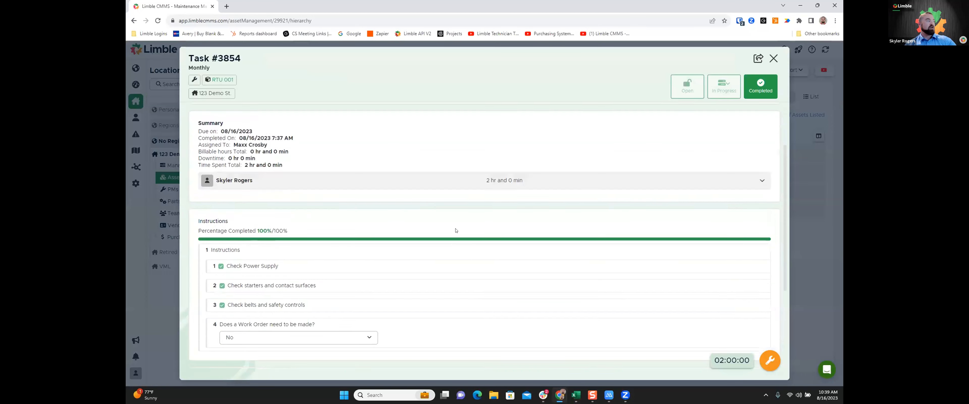
scroll(456, 230, "down", 5)
scroll(452, 228, "up", 10)
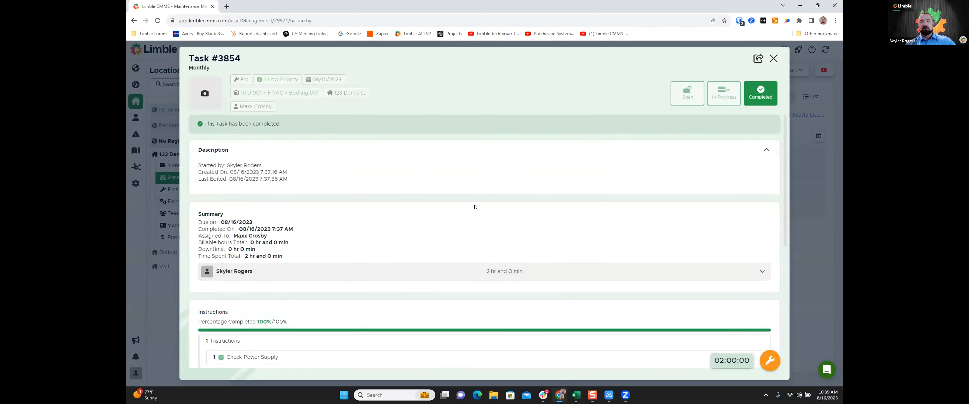
left_click(773, 58)
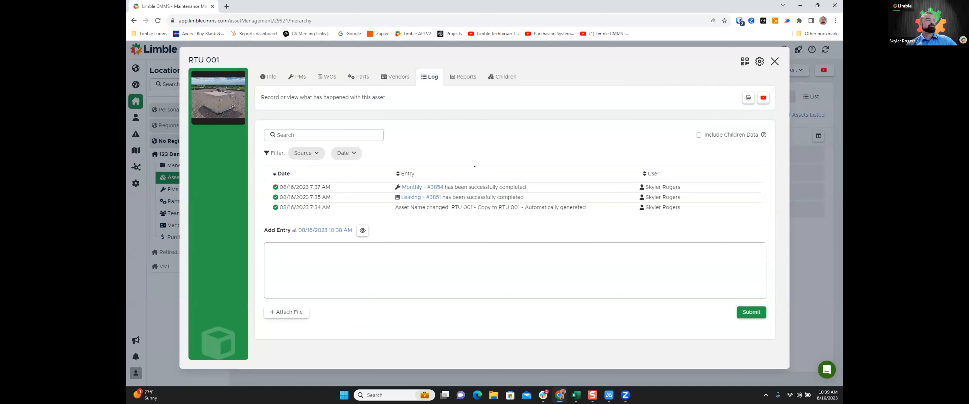
- Examine RTU 001's reports, including the maintenance statistics, total cost of ownership and future estimated costs
left_click(464, 77)
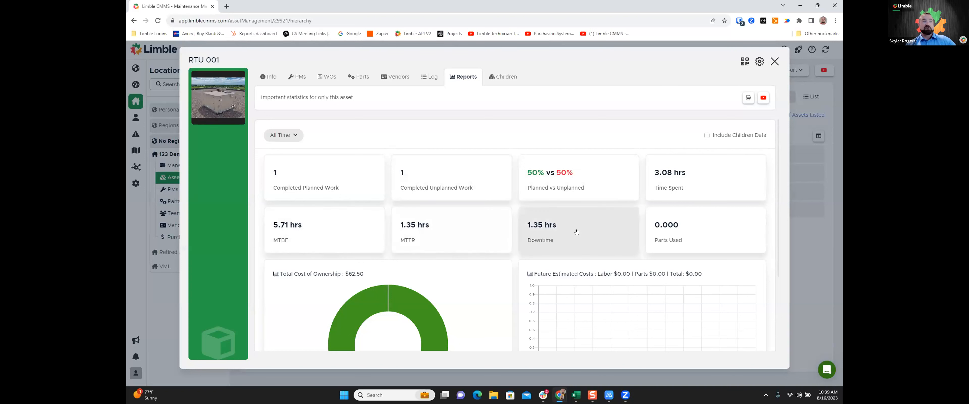
scroll(583, 250, "down", 1)
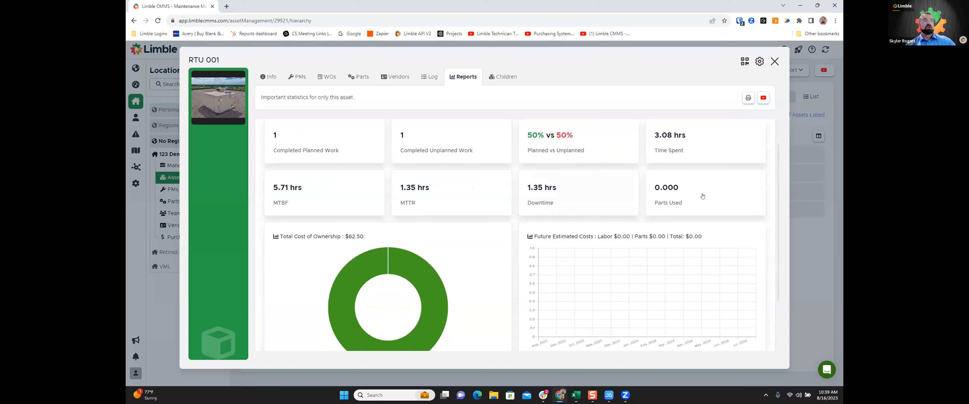
scroll(396, 309, "down", 2)
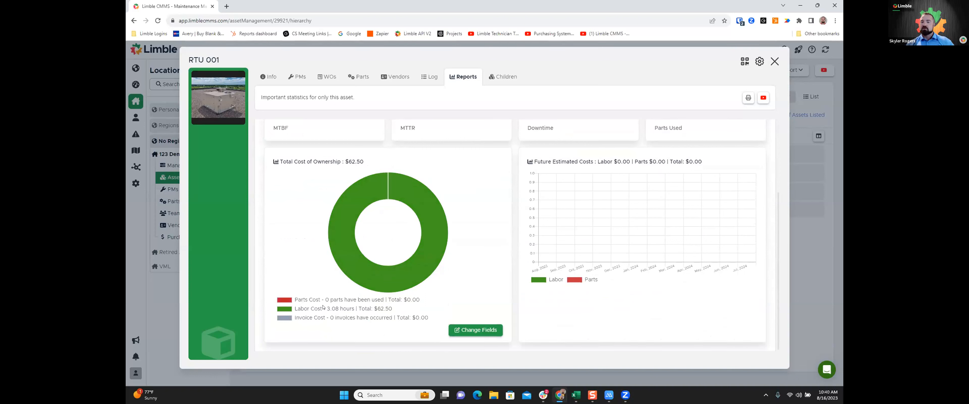
scroll(443, 342, "up", 2)
left_click_drag(532, 234, 604, 235)
left_click(558, 231)
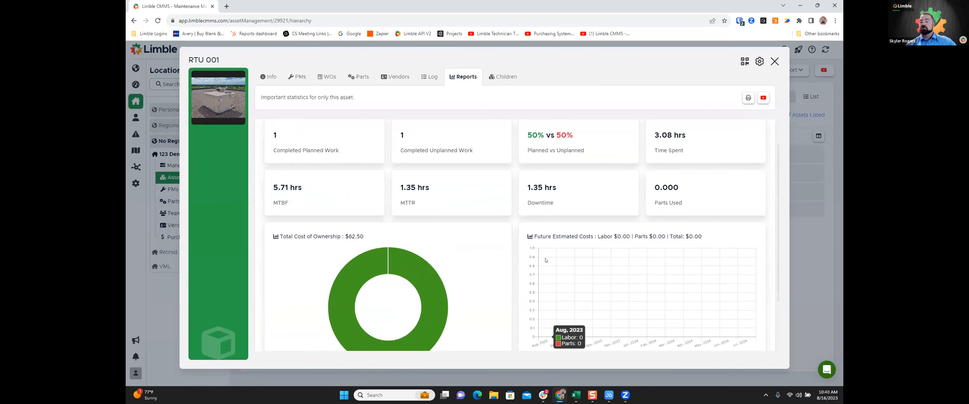
scroll(541, 267, "up", 1)
- Return to RTU 001's information, display its asset QR codes, and reduce the browser window to reveal the mirrored phone
left_click(268, 77)
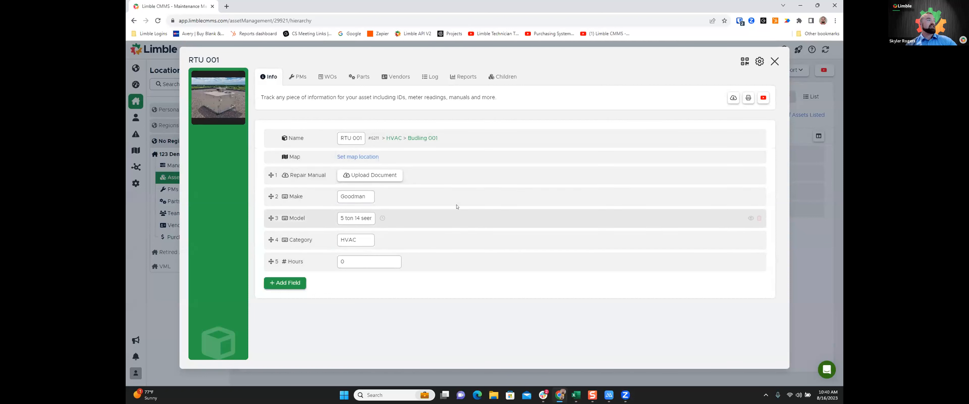
left_click(745, 63)
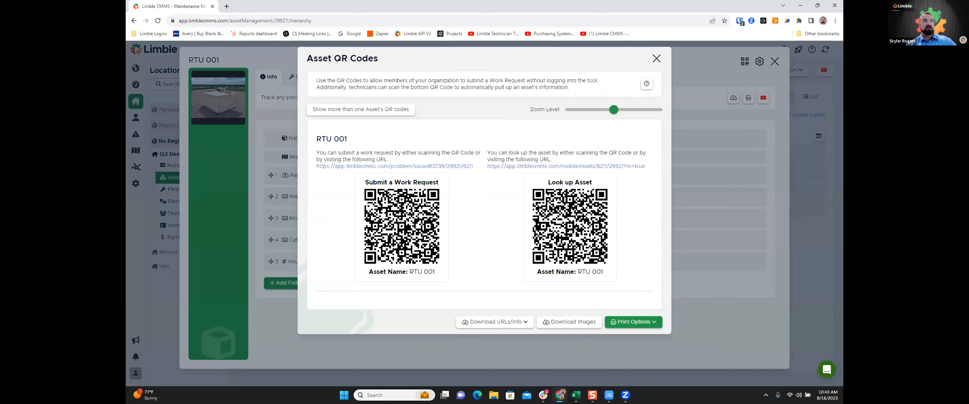
left_click(817, 6)
- Look through RTU 001's information fields in the mobile view on the mirrored phone
scroll(748, 120, "down", 1)
scroll(746, 128, "up", 1)
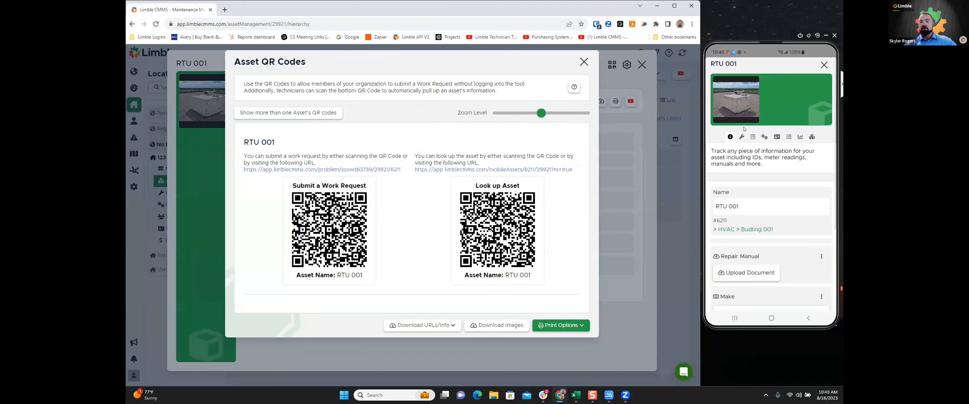
scroll(741, 143, "down", 5)
scroll(733, 181, "down", 2)
scroll(735, 158, "up", 7)
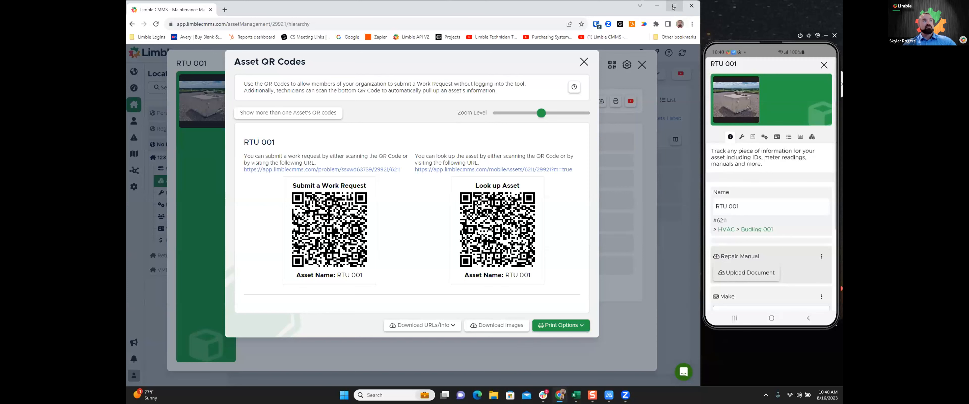
mouse_move(674, 12)
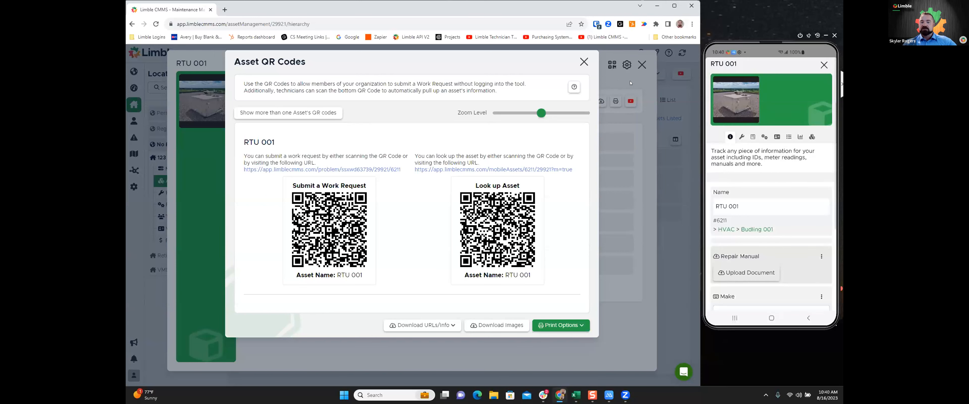
- Maximize the browser window and close RTU 001's asset QR codes
left_click(674, 5)
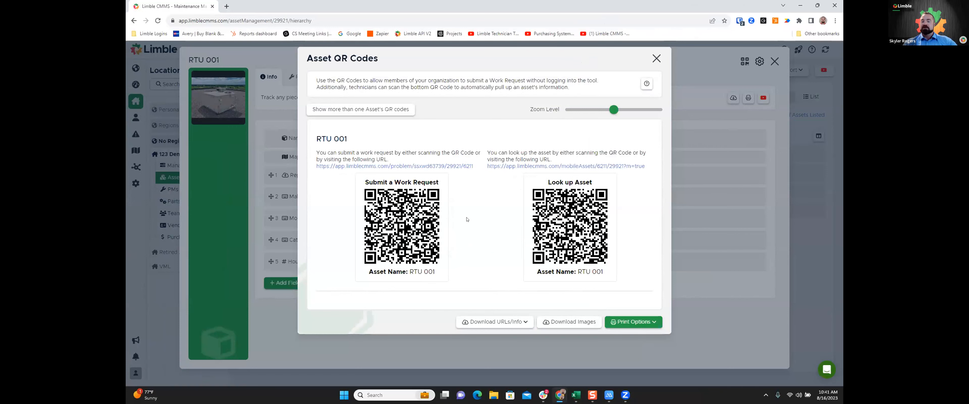
left_click(656, 58)
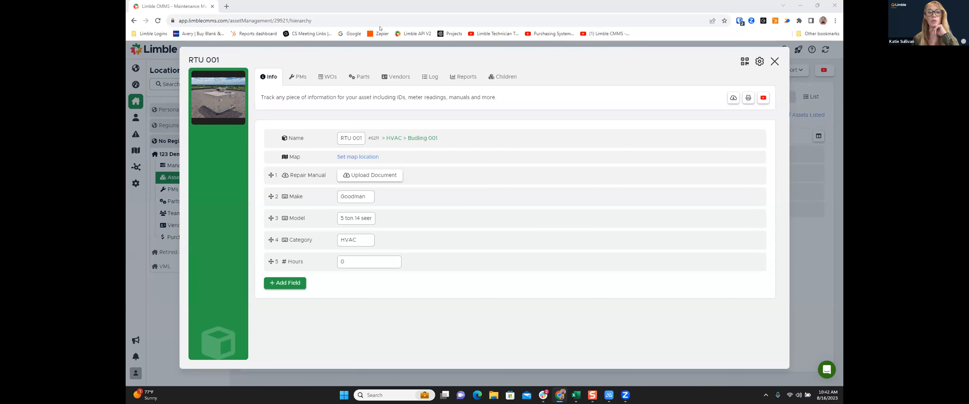
- Set RTU 001's map location by placing a marker just beside Rowley's Red Barn, and close the map
left_click(343, 157)
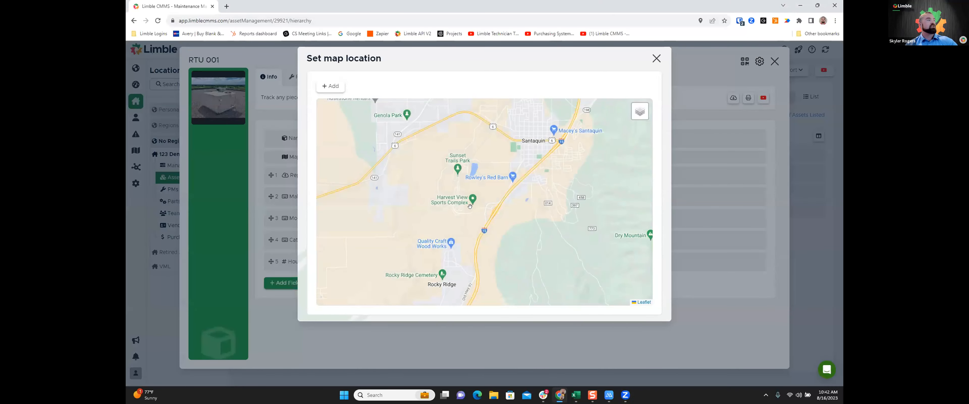
left_click(329, 86)
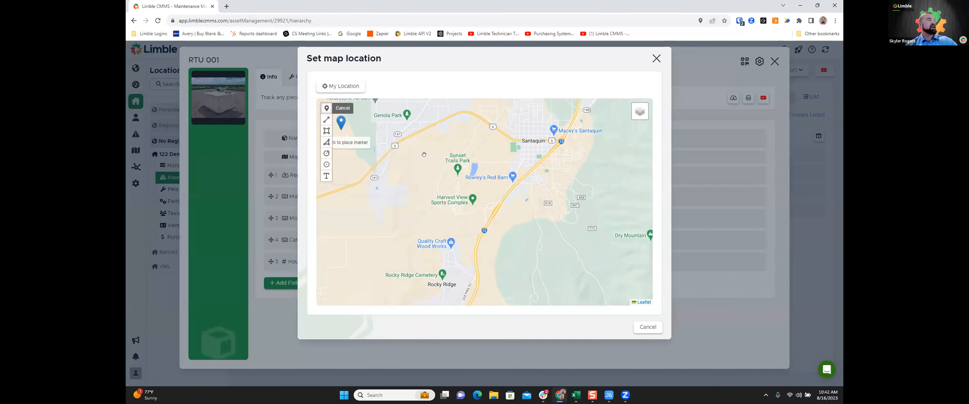
left_click(503, 182)
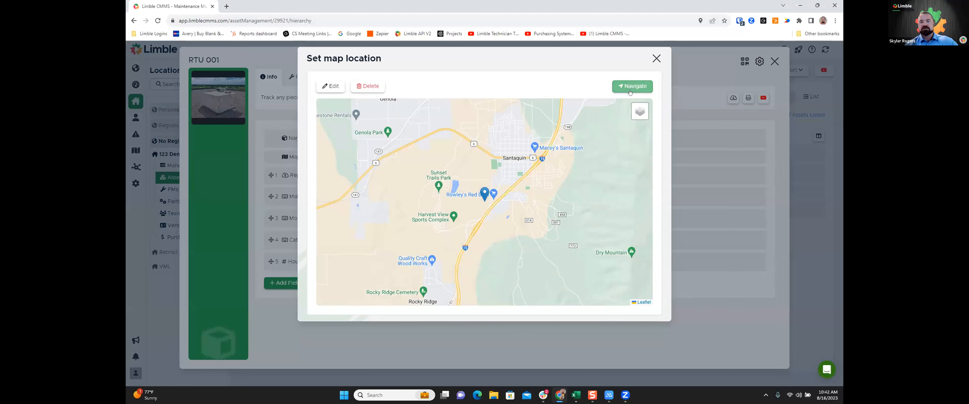
left_click(656, 59)
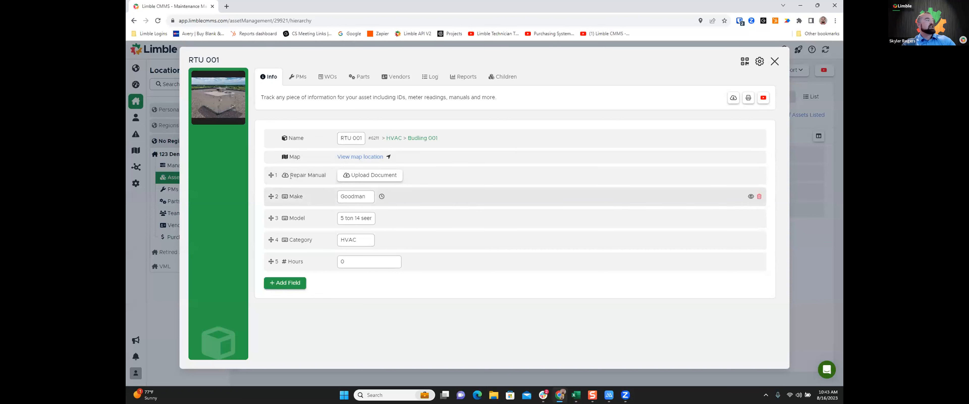
- Create a new custom field named Map on RTU 001 with Documents as its information type
left_click(284, 282)
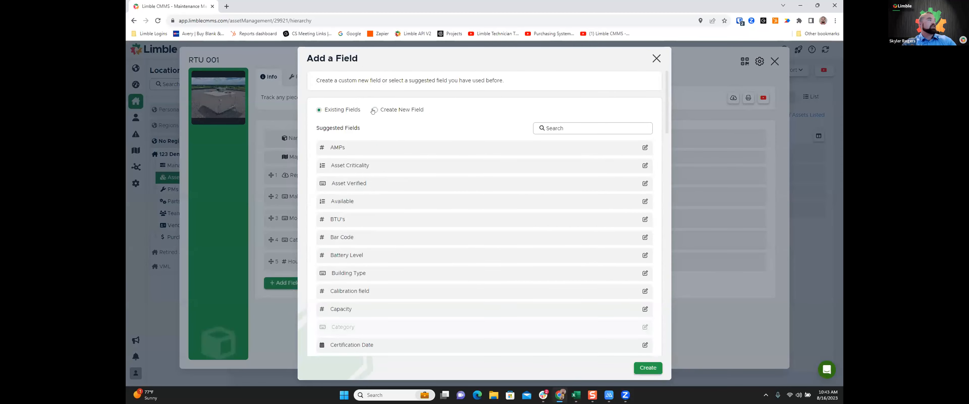
left_click(374, 109)
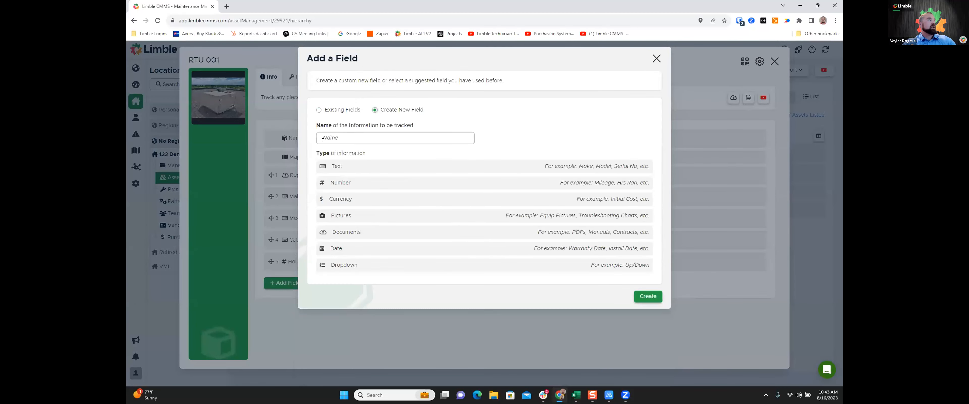
left_click(329, 136)
type("Map")
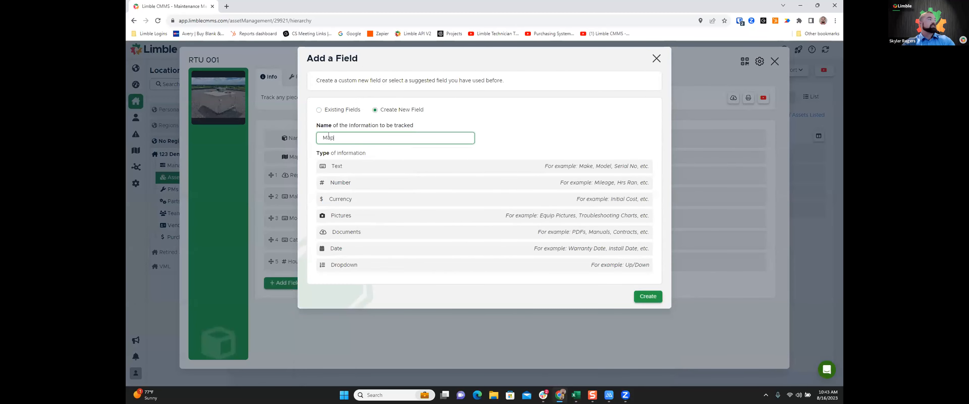
left_click(423, 232)
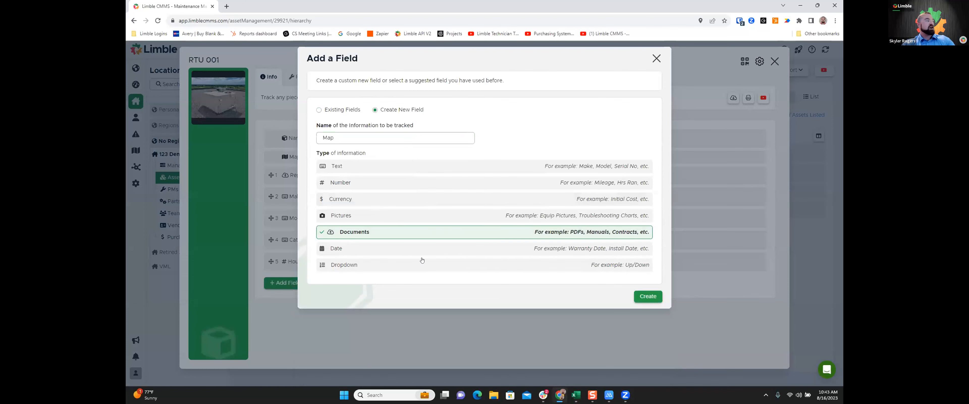
left_click(647, 296)
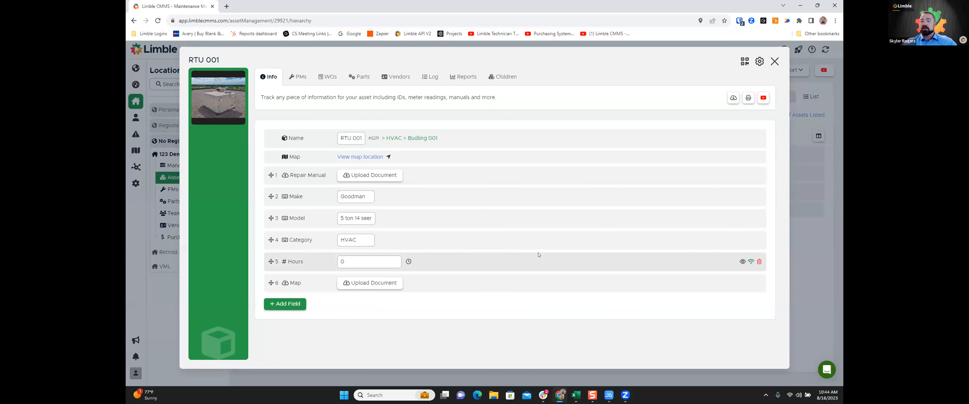
- Examine RTU 001's settings, including the hours of operation per week, and close them without changes
left_click(757, 62)
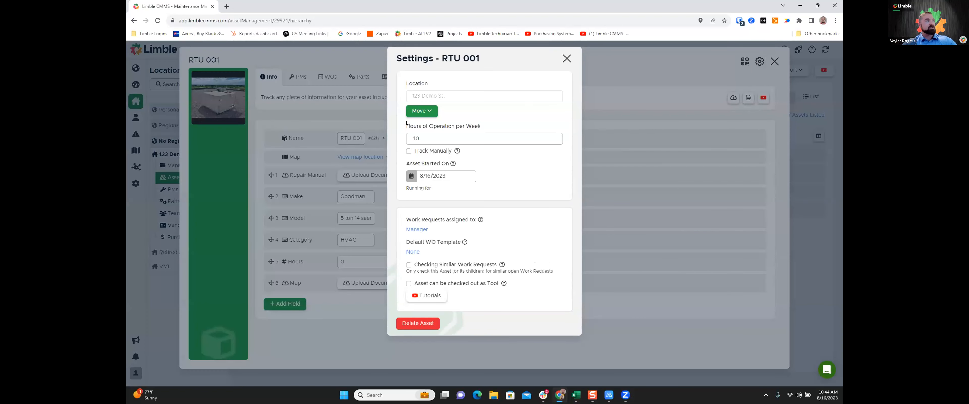
left_click_drag(429, 137, 421, 129)
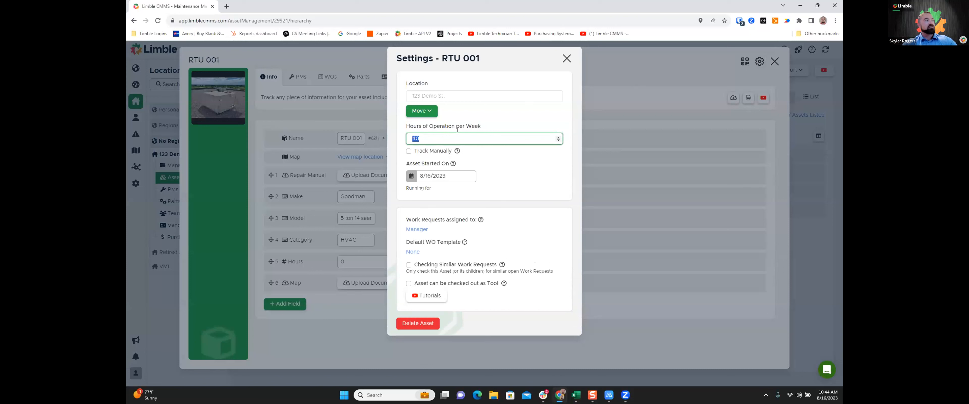
left_click(414, 146)
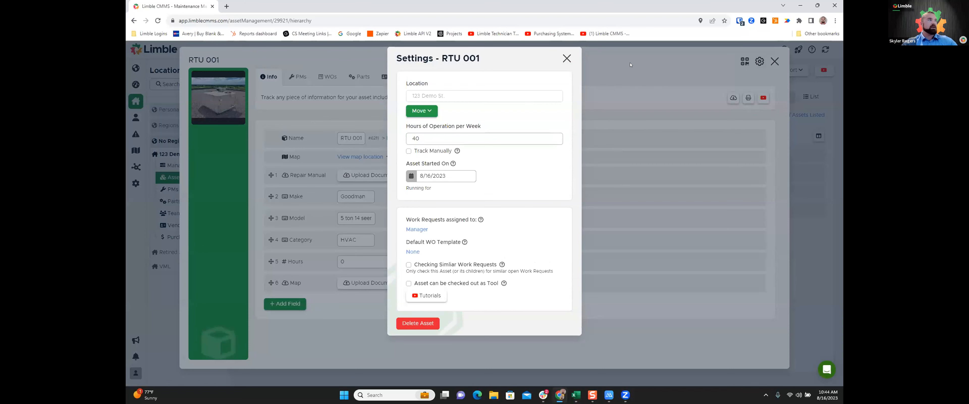
left_click(566, 59)
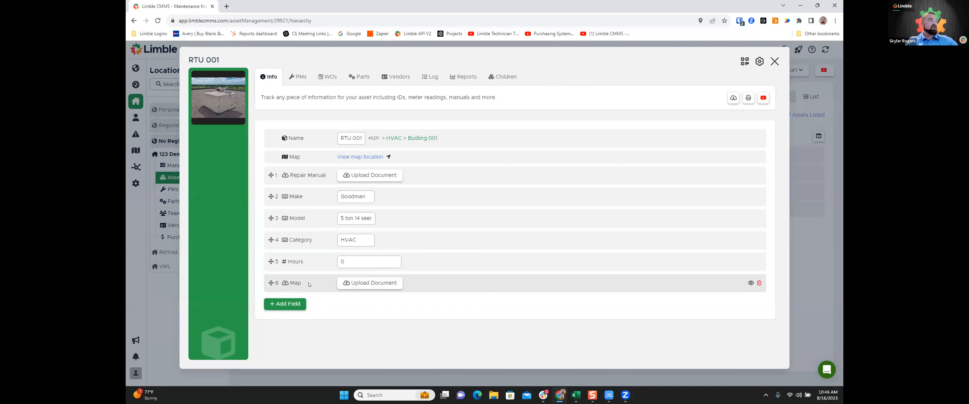
- Try to create a new Text field named LOTO on RTU 001
left_click(286, 304)
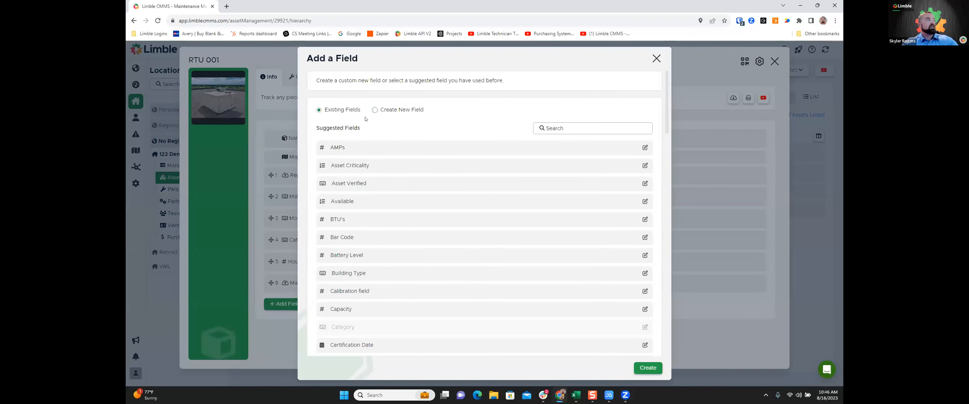
left_click(375, 110)
left_click(369, 137)
type("LOTO")
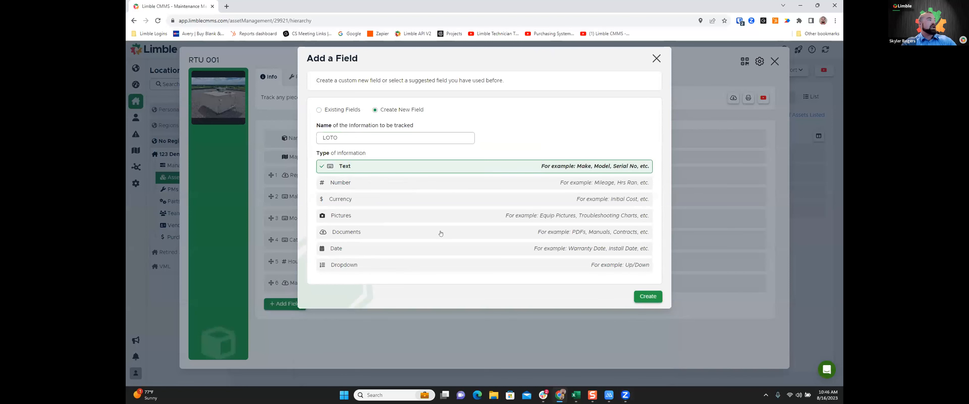
left_click(429, 166)
left_click(649, 299)
- Search the existing suggested fields for LOTO, select it, clear the search and close the field selection without adding it
left_click(319, 110)
left_click(553, 128)
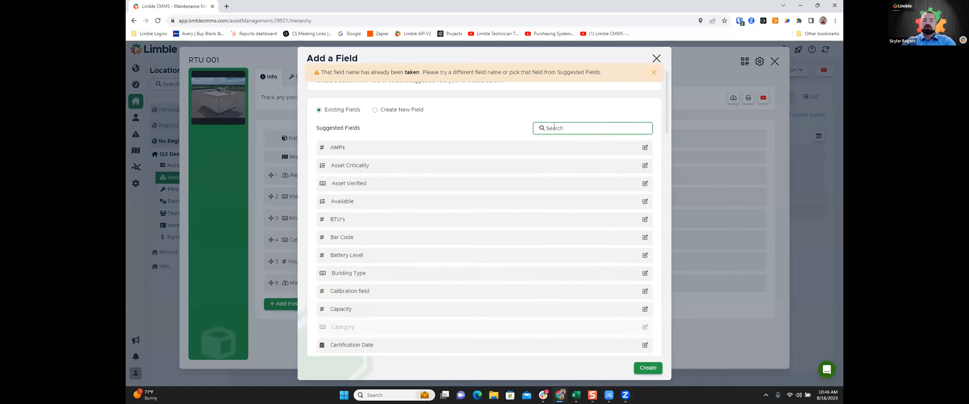
type("LOTO")
left_click(388, 147)
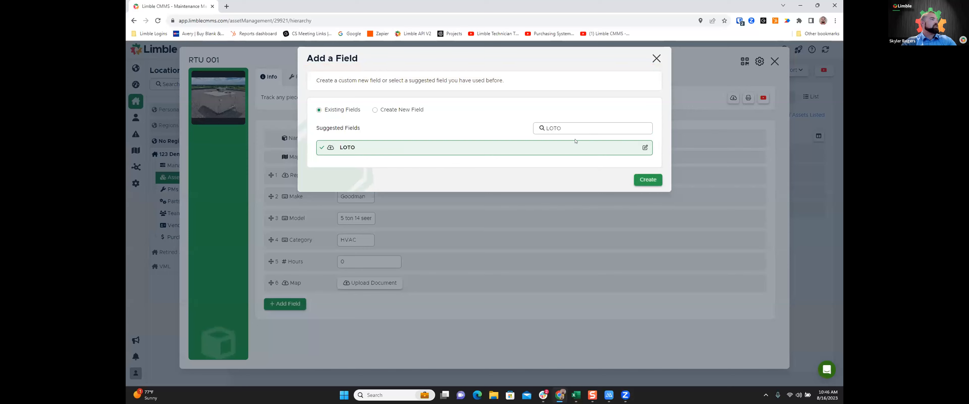
double_click(572, 125)
key("BackSpace")
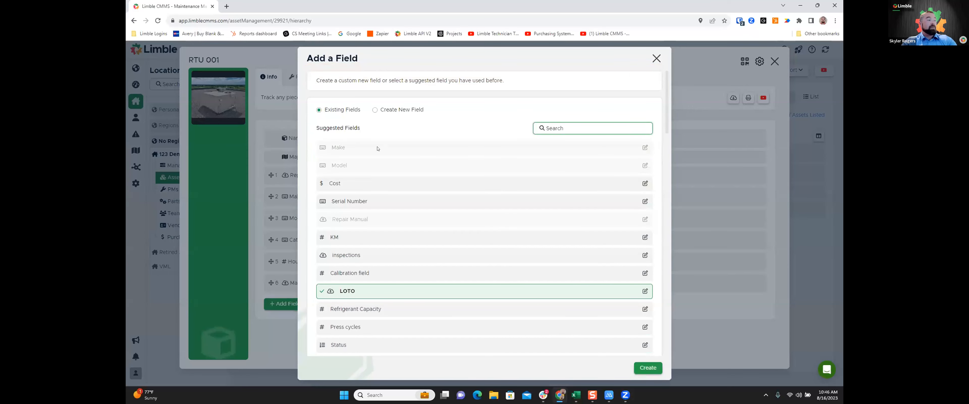
left_click(656, 59)
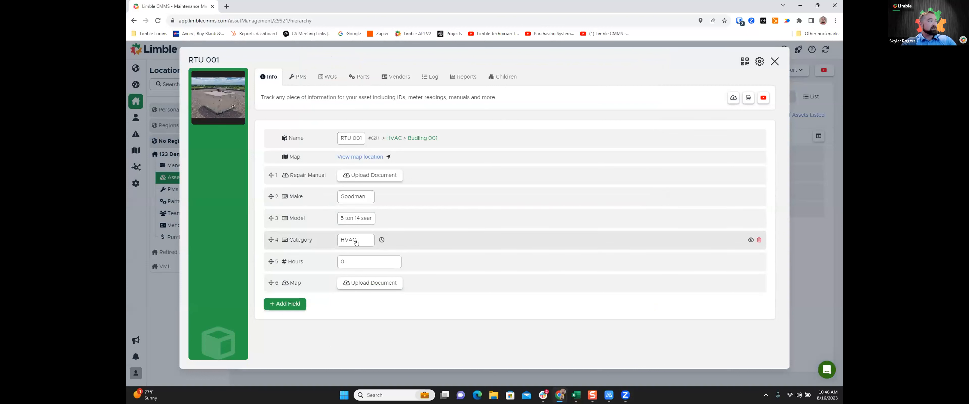
- Select RTU 001's Category value to view its text formatting and link options, and deselect it unchanged
double_click(351, 243)
left_click(343, 243)
double_click(343, 242)
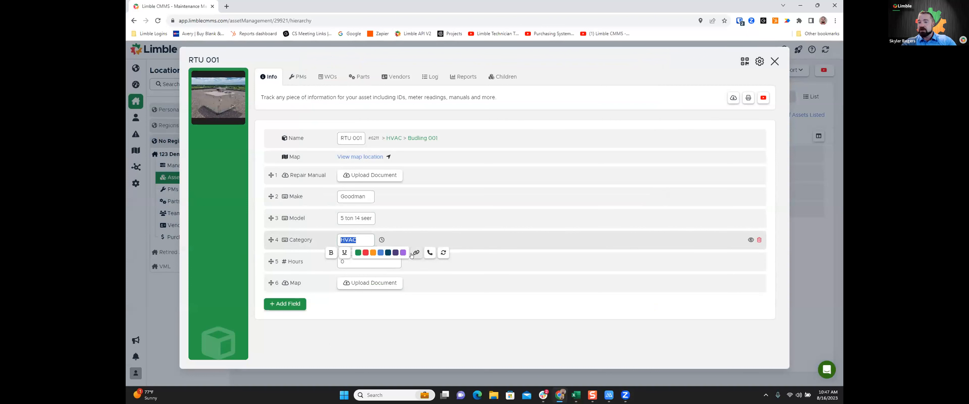
left_click(468, 336)
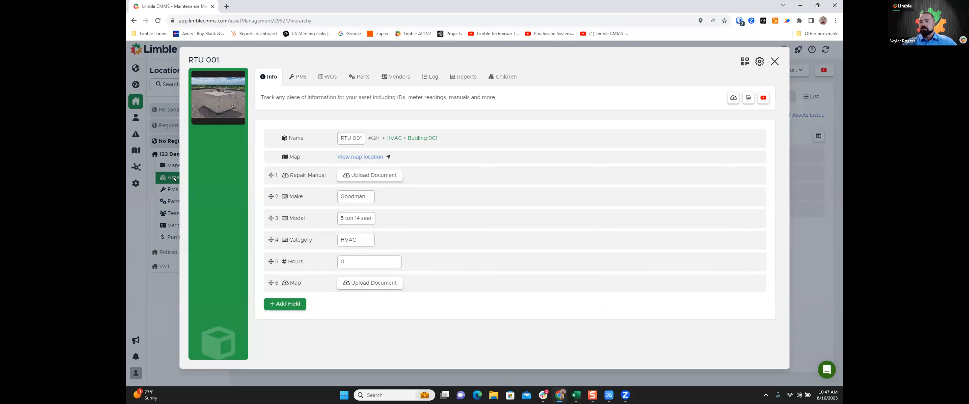
- Close RTU 001, view the bulk update option for assets and return to the asset hierarchy
left_click(774, 61)
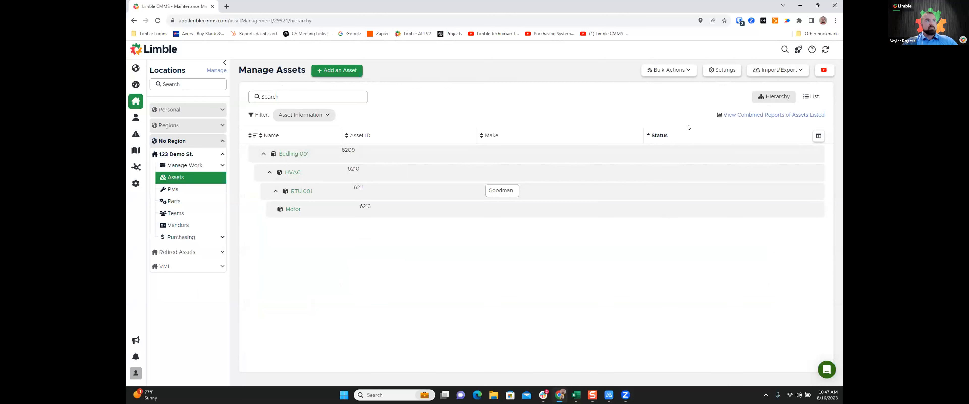
left_click(676, 70)
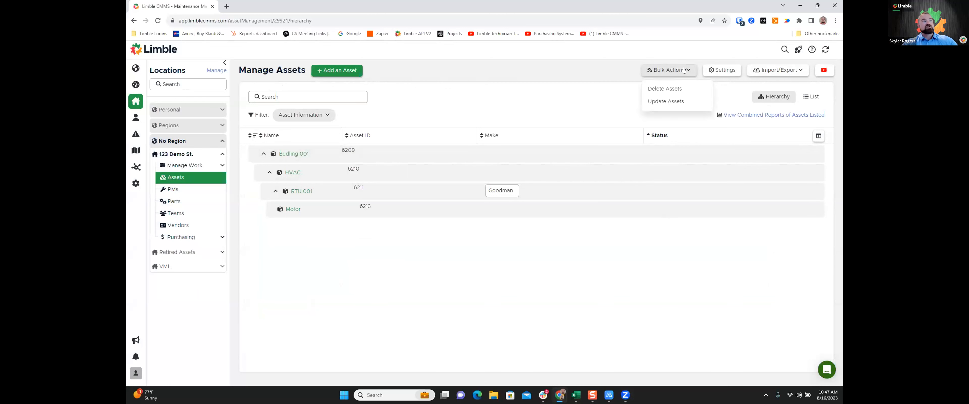
left_click(662, 99)
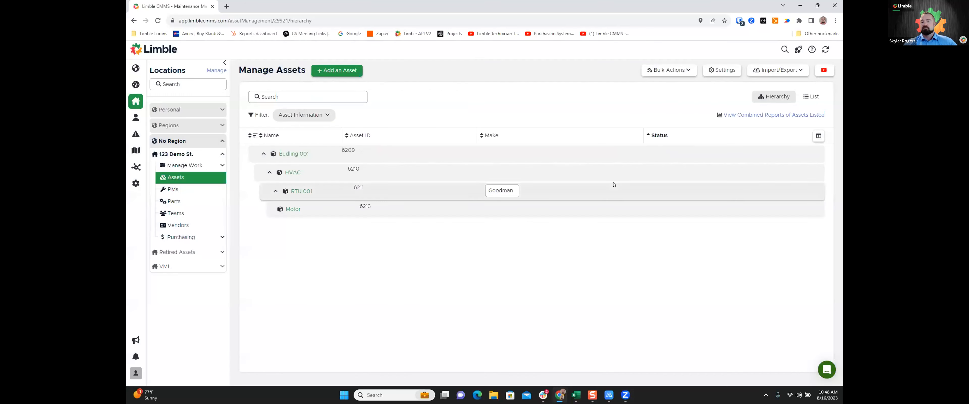
left_click(656, 59)
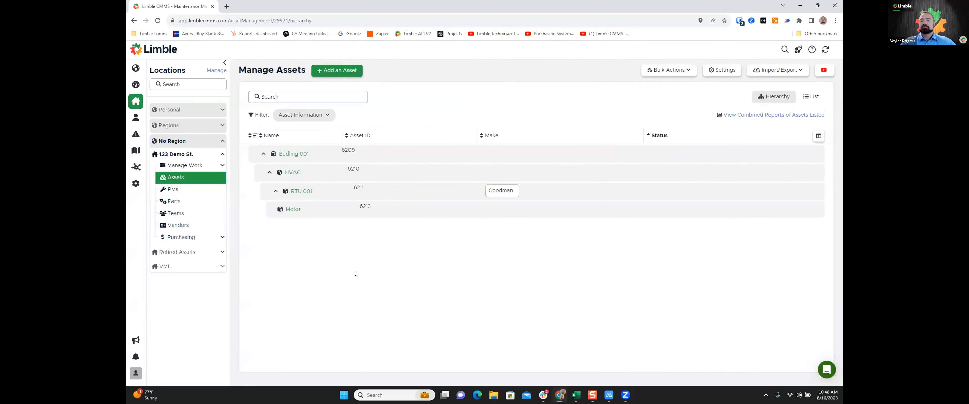
- Review RTU 001's information fields from the hierarchy and close the asset
left_click(301, 191)
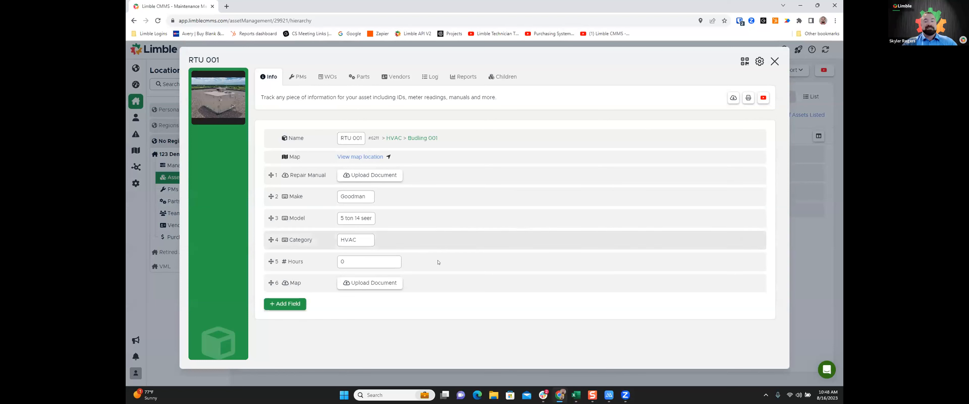
left_click(774, 62)
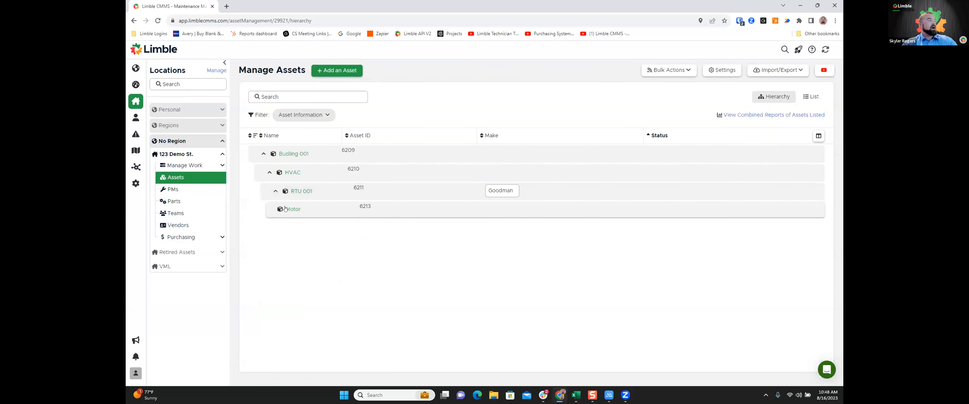
- Allow the Motor asset to be checked out as a tool in its settings and view its check-in/out status
left_click(293, 210)
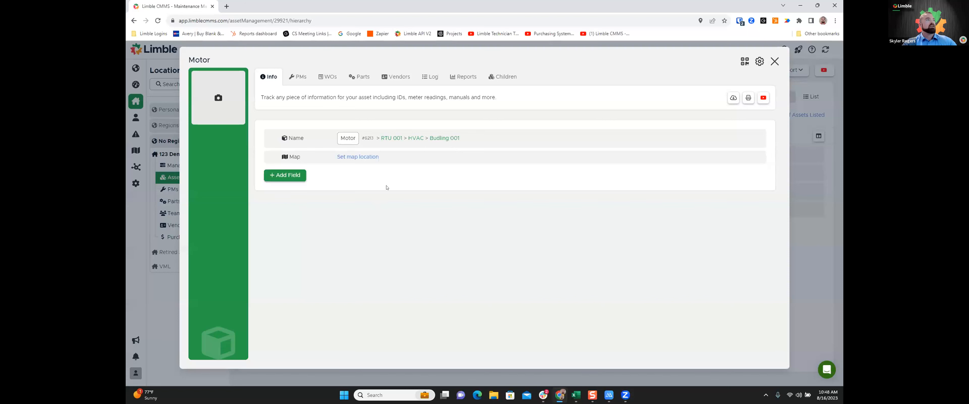
left_click(760, 61)
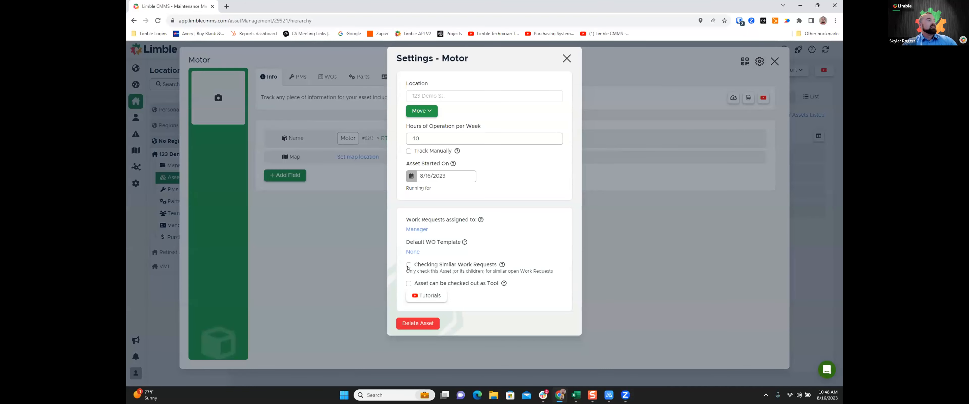
left_click(406, 283)
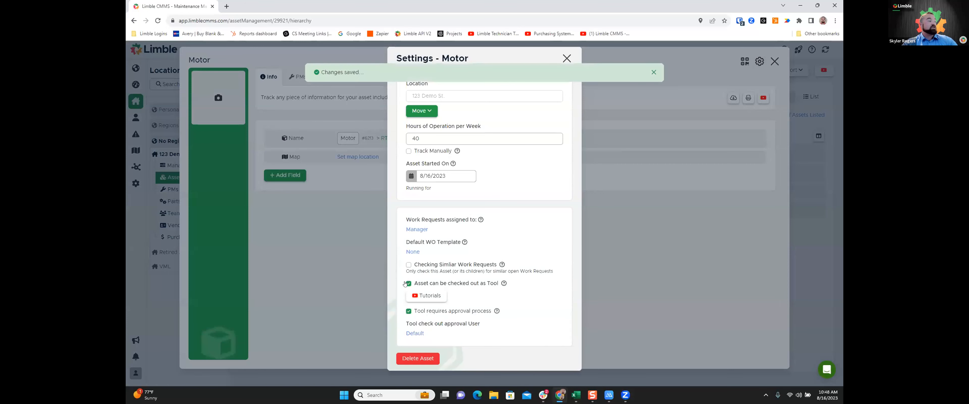
left_click(567, 58)
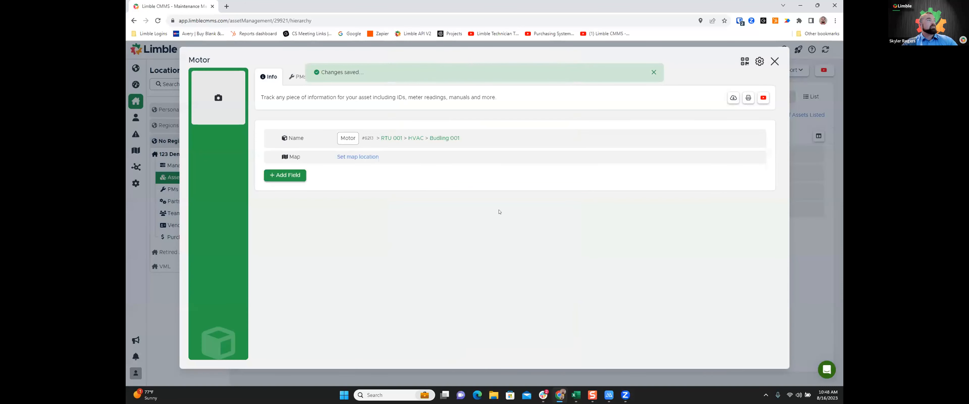
left_click(654, 73)
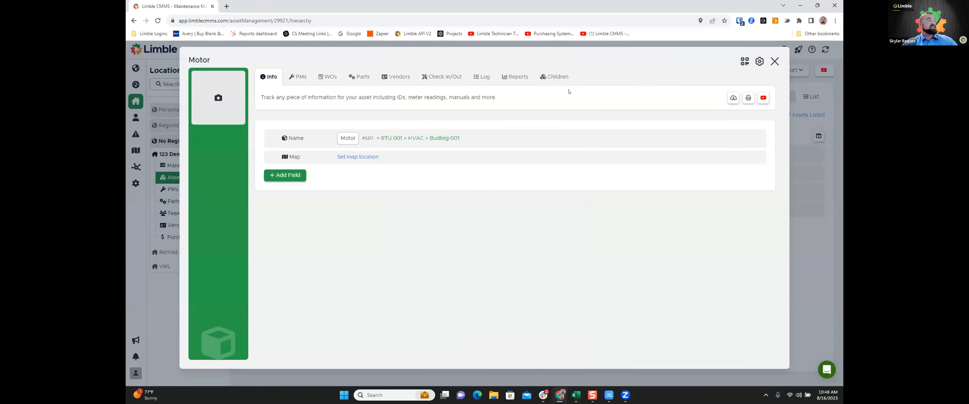
left_click(443, 77)
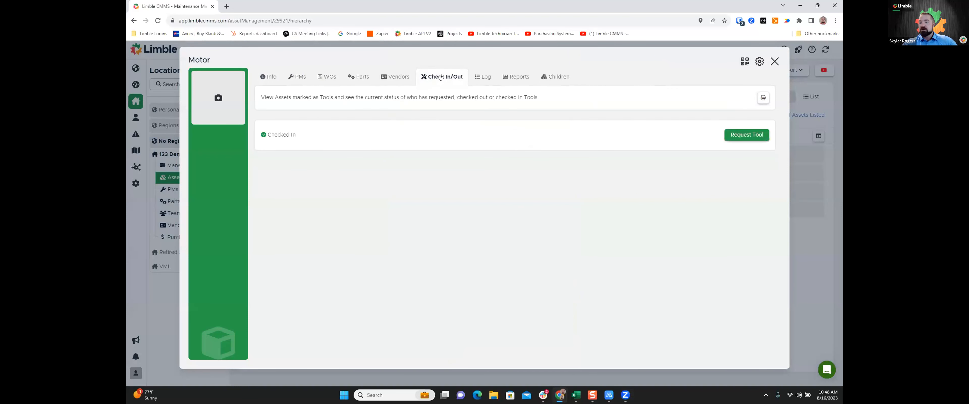
- View the Motor asset's QR codes for work requests and asset lookup, and close the asset
left_click(743, 62)
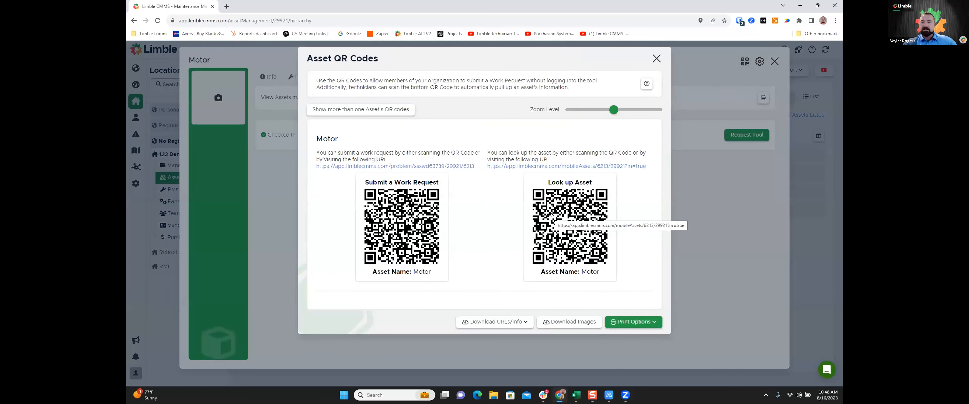
left_click(656, 58)
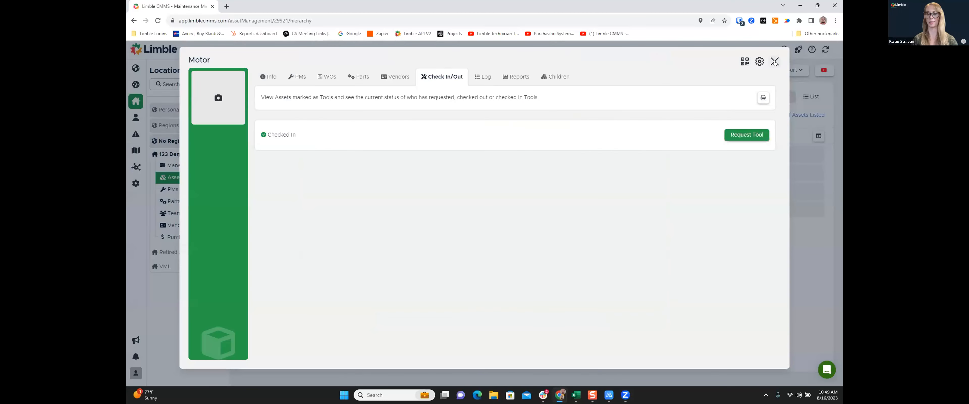
left_click(775, 61)
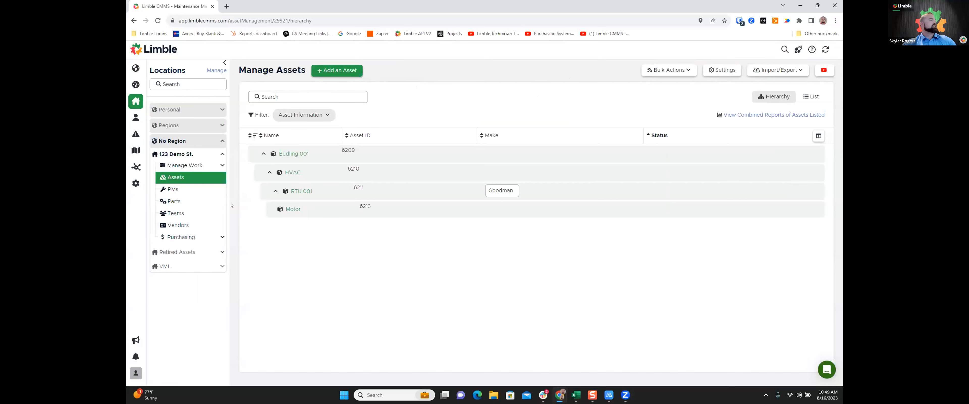
- Open RTU 001's log and examine its hours of operation change entry
left_click(305, 197)
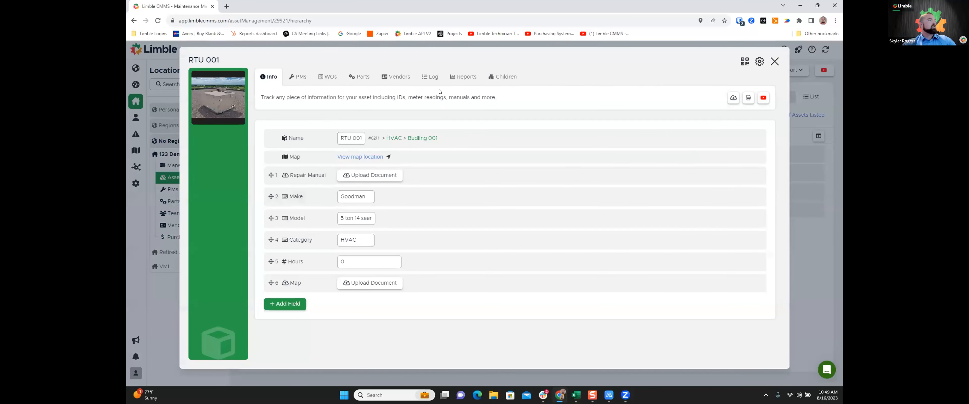
left_click(429, 77)
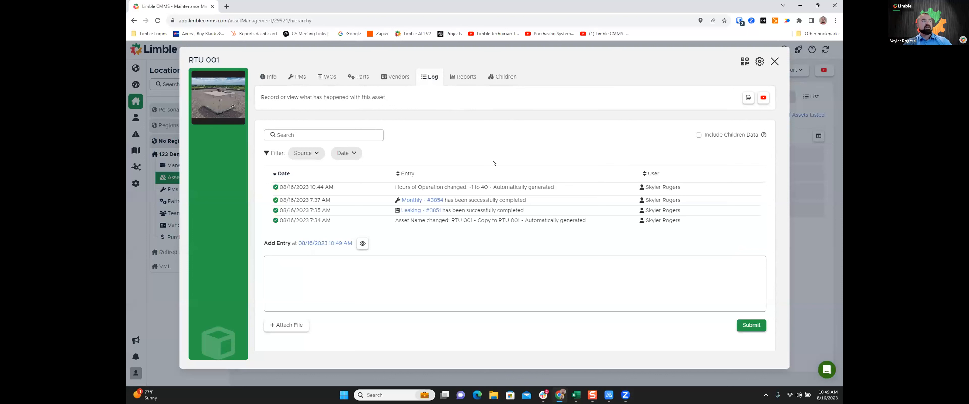
left_click_drag(396, 186, 560, 188)
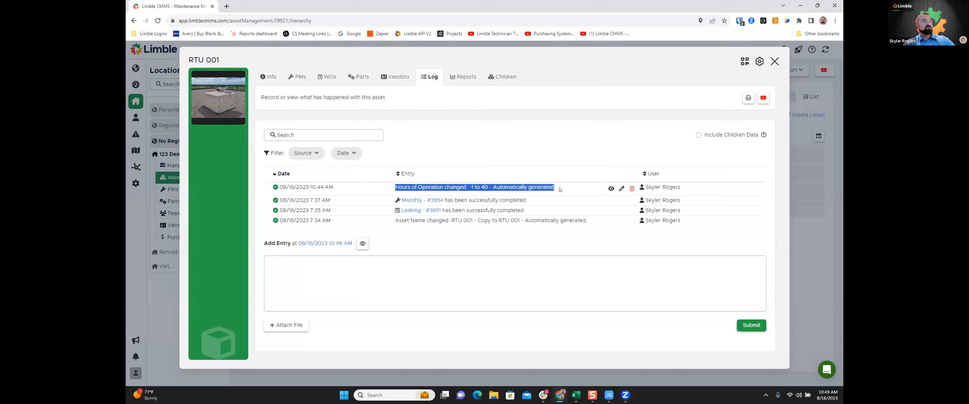
left_click(505, 244)
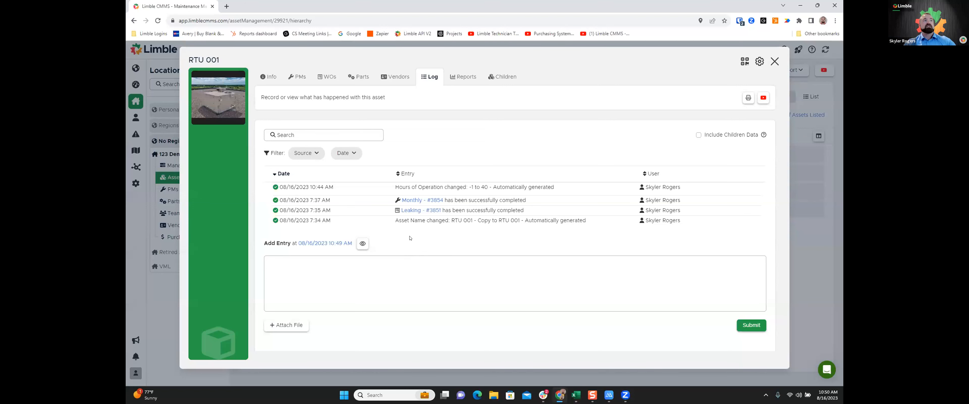
- Open RTU 001's QR codes and view the download choices for URLs and info
left_click(745, 62)
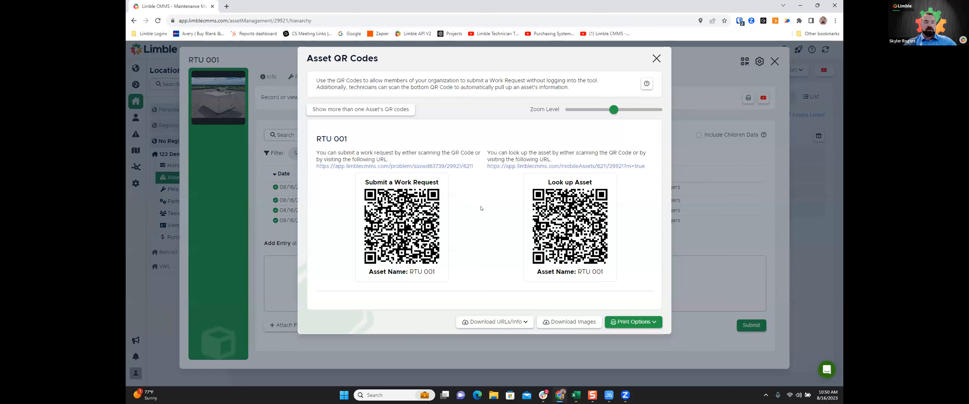
left_click(500, 322)
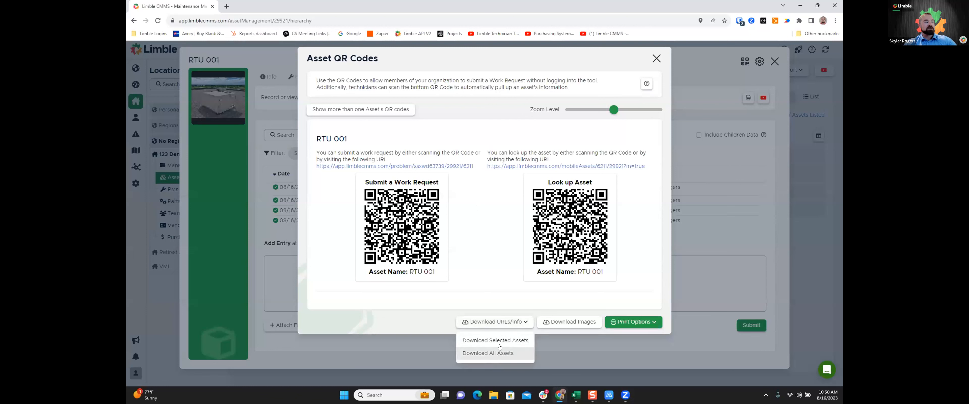
left_click(471, 245)
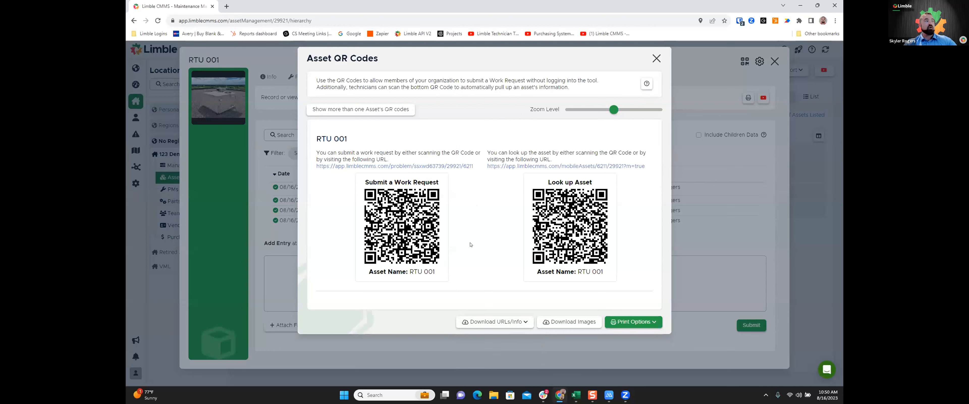
- Read the help article on printing labels with QR codes and return to RTU 001's QR codes
left_click(647, 85)
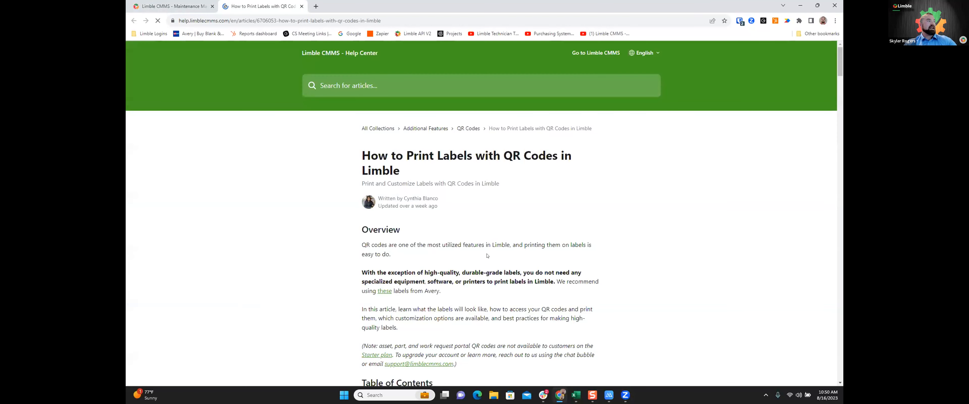
scroll(487, 255, "down", 2)
scroll(487, 256, "down", 3)
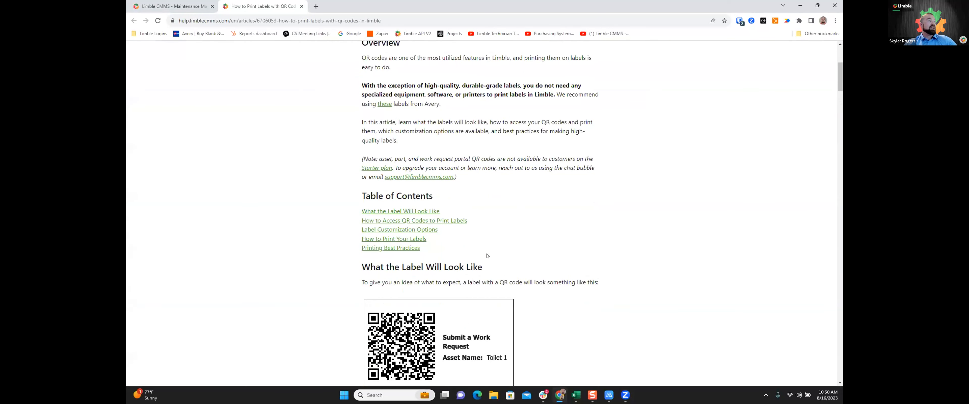
scroll(487, 256, "down", 7)
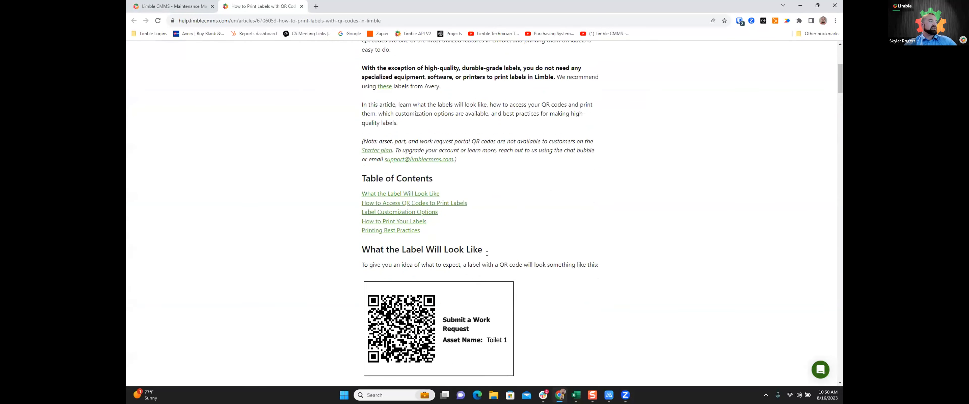
scroll(475, 256, "down", 12)
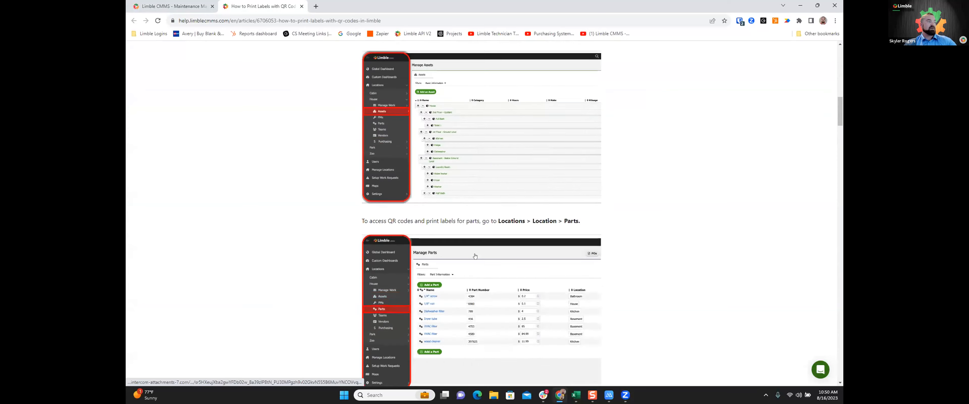
scroll(474, 256, "up", 8)
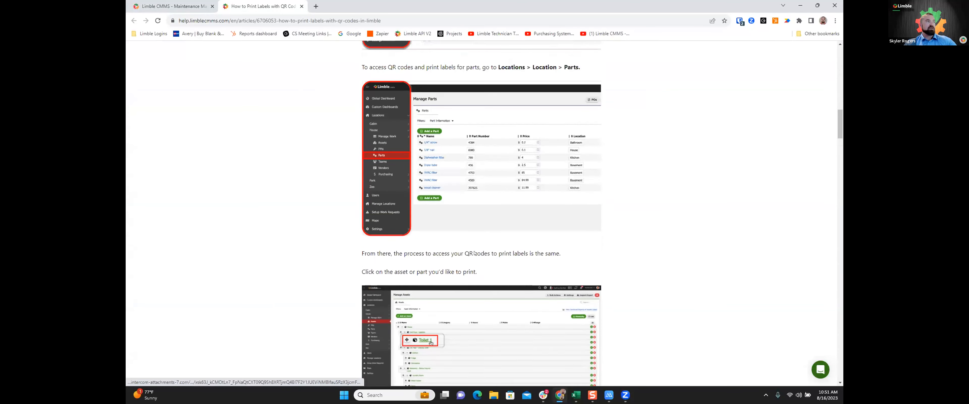
left_click(201, 5)
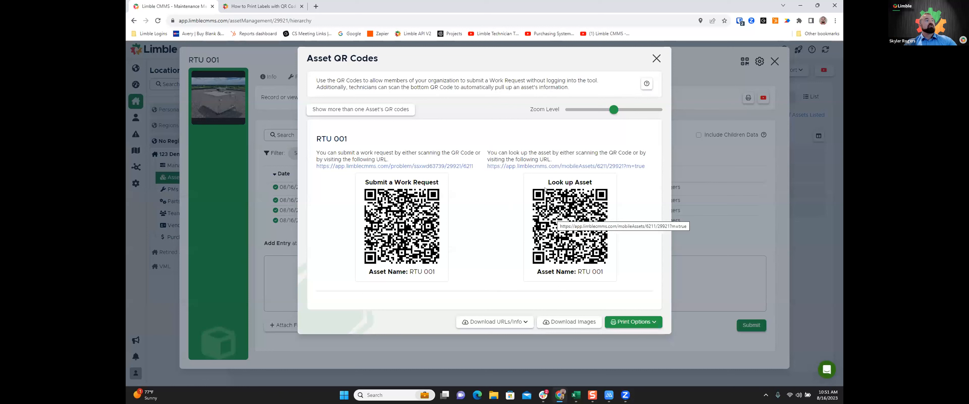
- Examine the work request form linked from RTU 001's QR code, and return to close the QR codes
triple_click(560, 178)
left_click(475, 218)
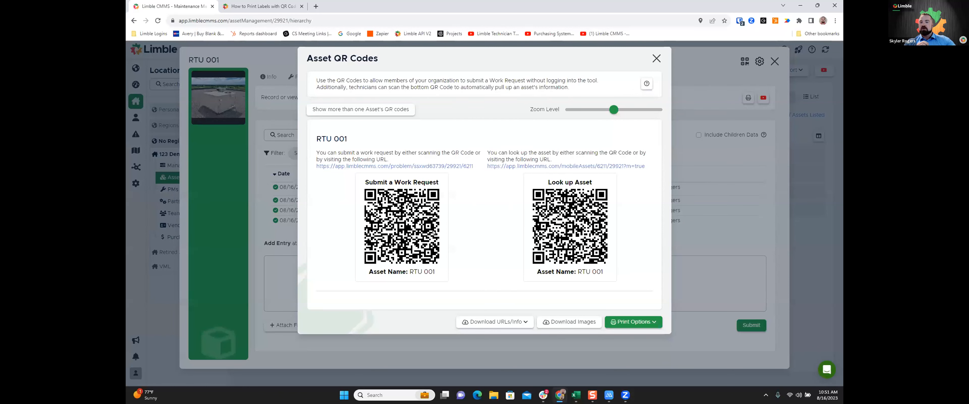
left_click(398, 165)
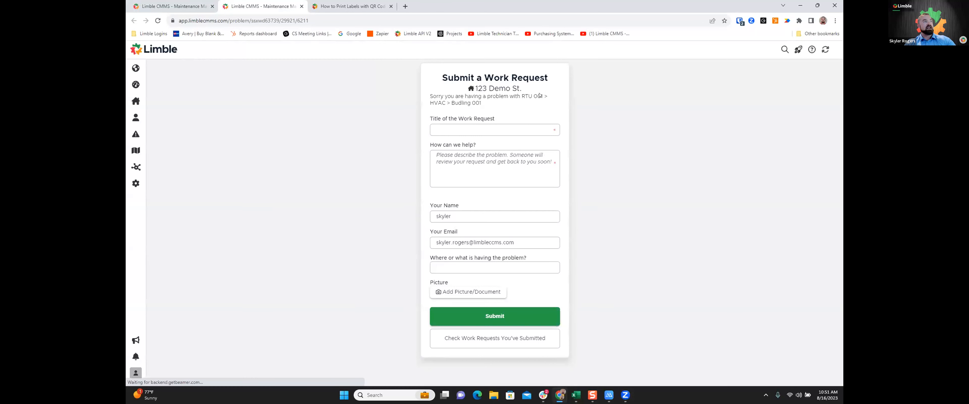
left_click_drag(520, 96, 542, 95)
left_click(522, 112)
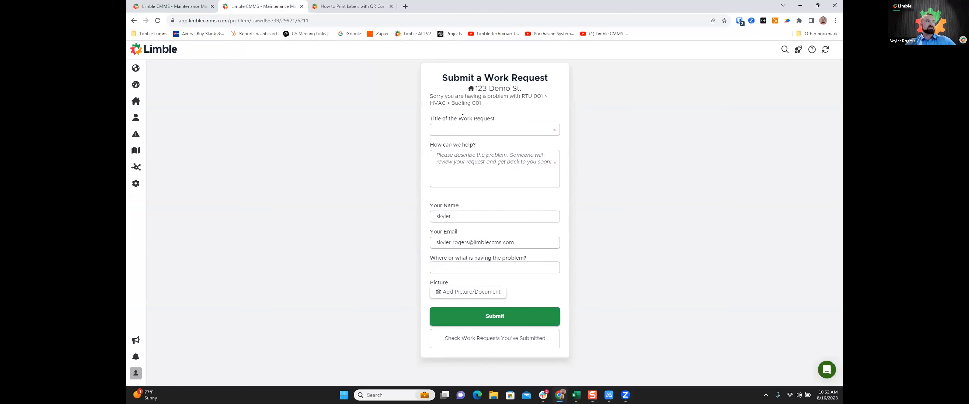
left_click(171, 6)
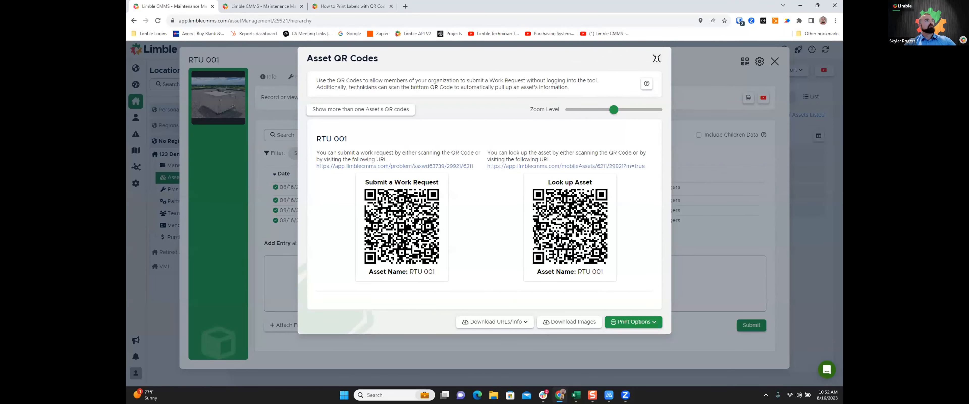
key("Escape")
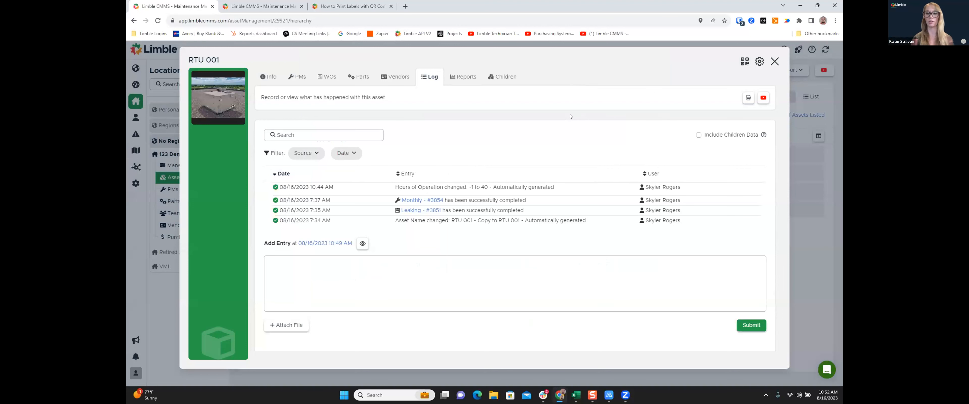
- Add the existing Cost field to RTU 001's information and set its value to $10000
left_click(268, 76)
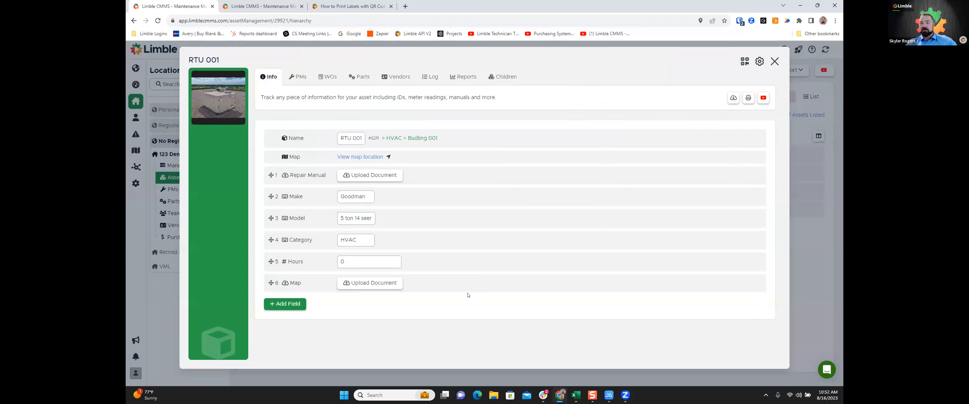
left_click(285, 303)
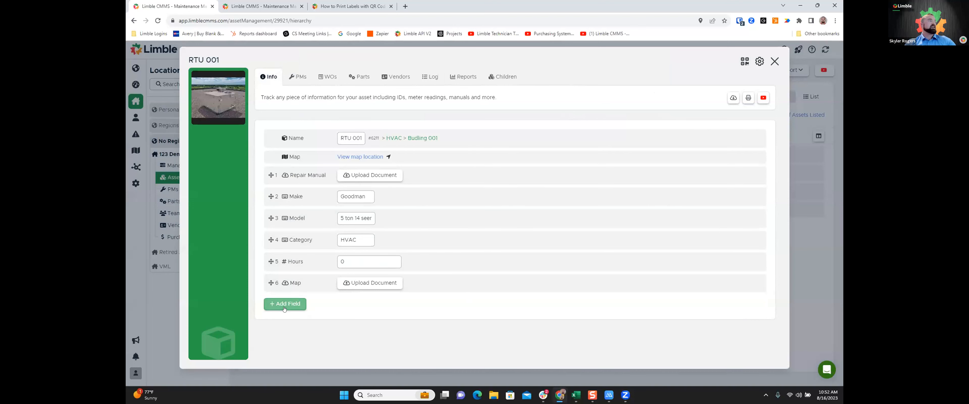
left_click(560, 129)
type("cost")
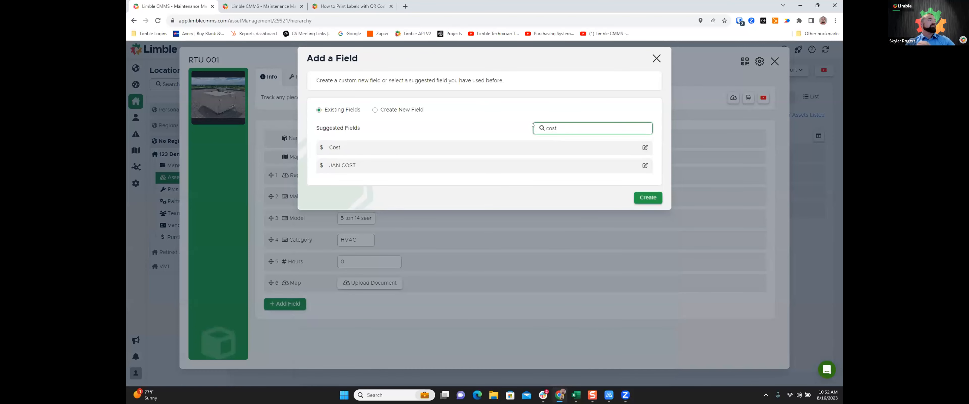
left_click(527, 147)
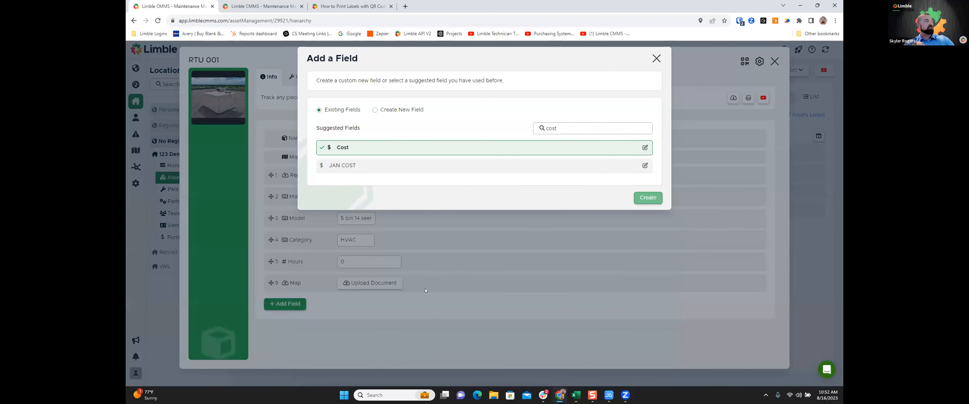
type("1")
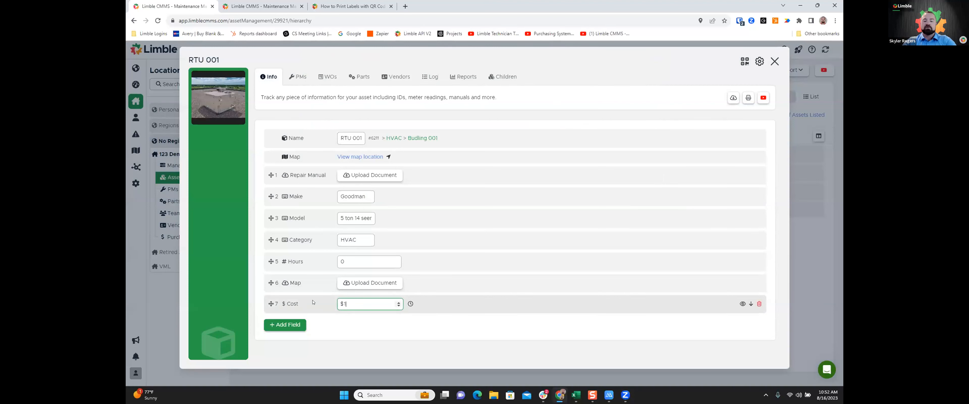
type("0000")
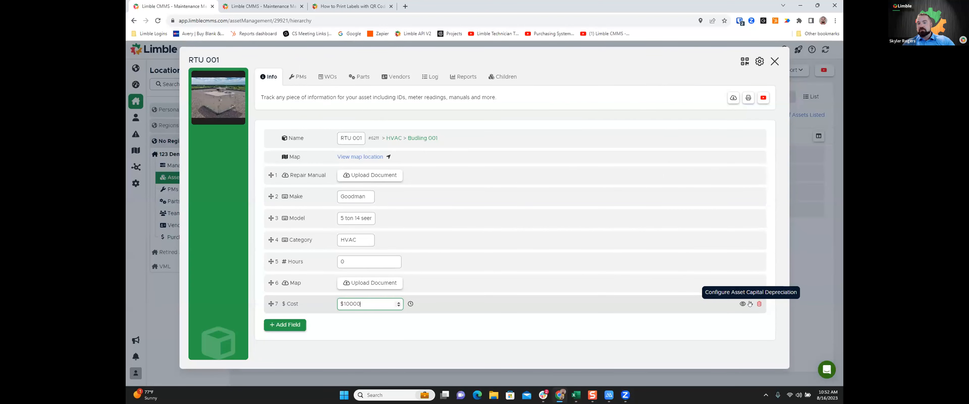
- Enable the capital depreciation schedule on RTU 001's Cost field with a salvage value of $1000
left_click(750, 303)
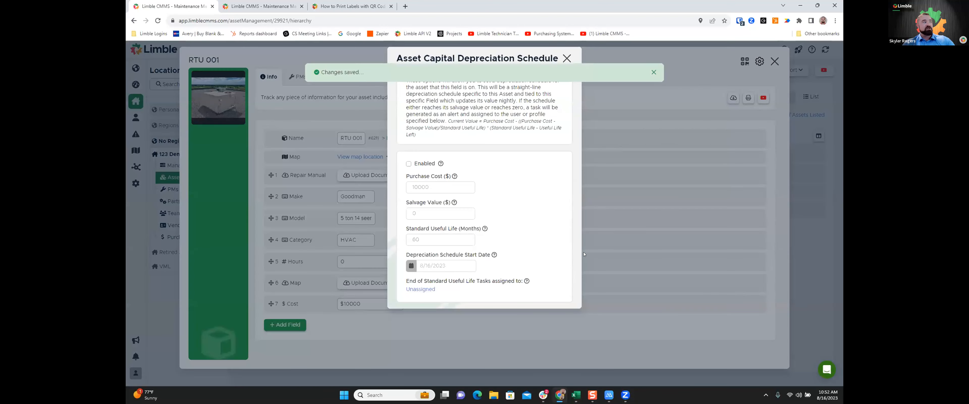
left_click(409, 164)
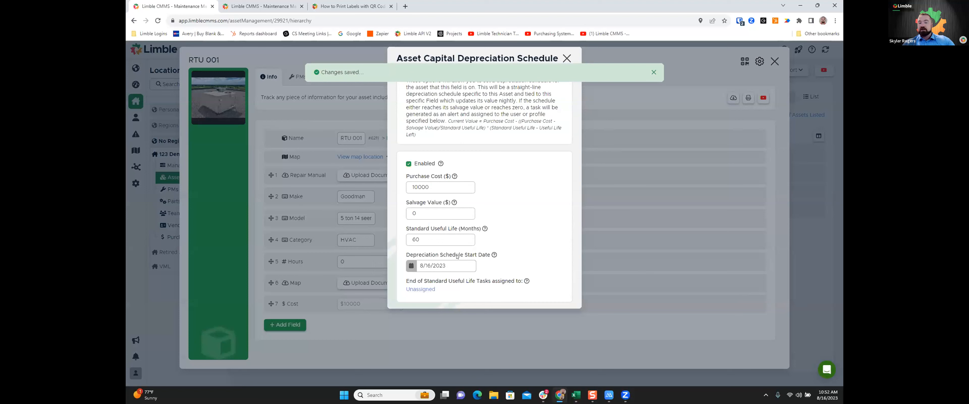
left_click(428, 212)
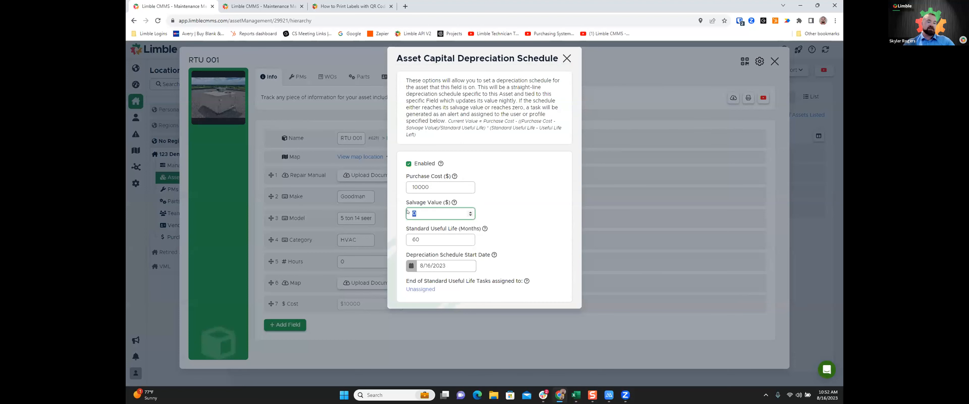
key("BackSpace")
type("1000")
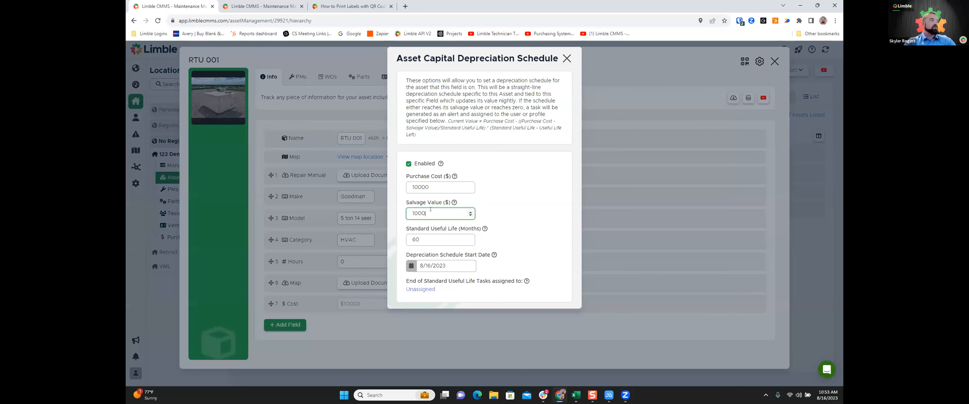
key("Tab")
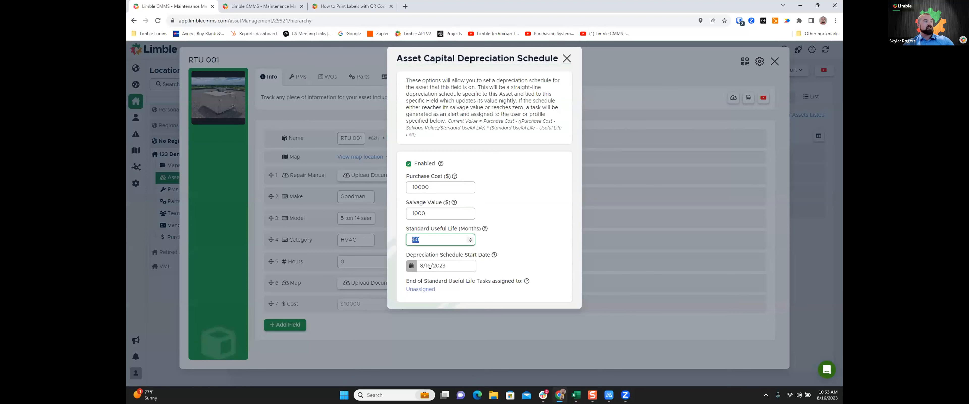
- Assign the depreciation schedule's end of standard useful life tasks to the Manager team
left_click(422, 287)
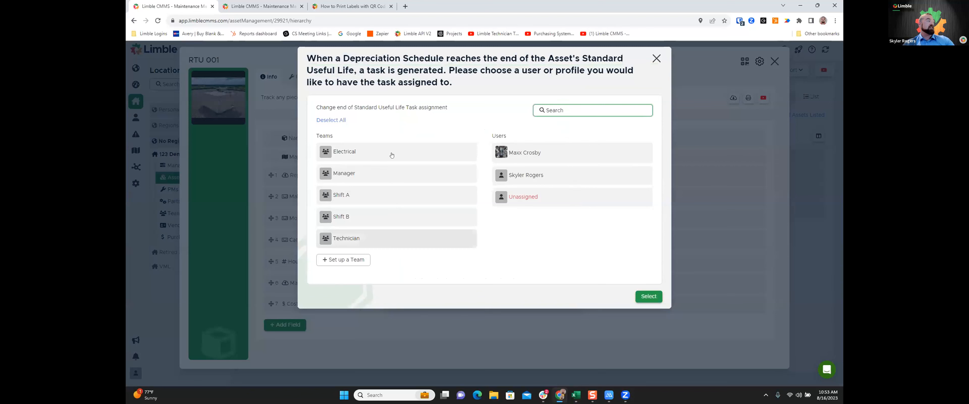
left_click(406, 173)
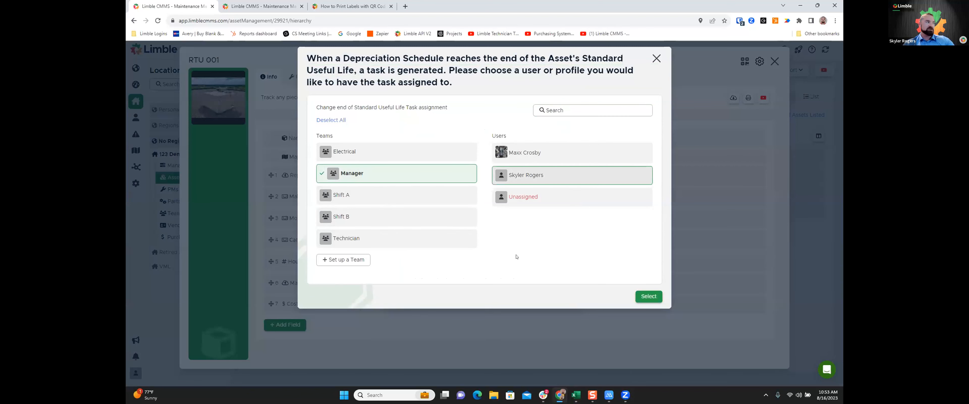
left_click(649, 297)
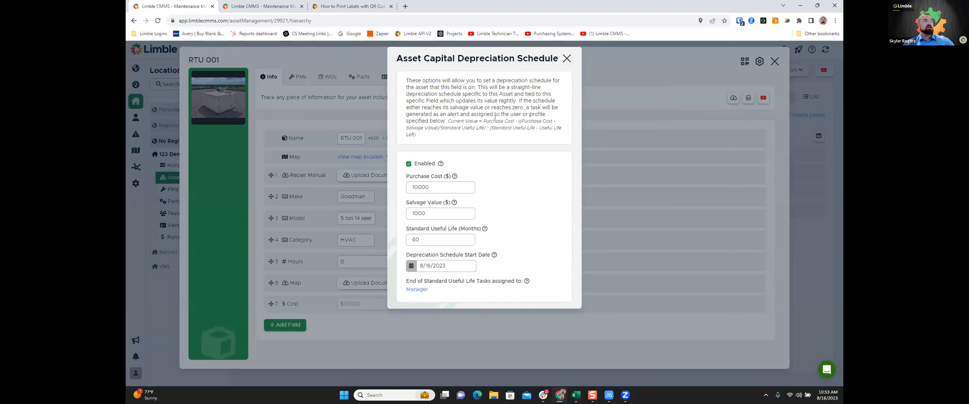
- Close the depreciation schedule and view the history of changes for RTU 001's Cost field
left_click(566, 58)
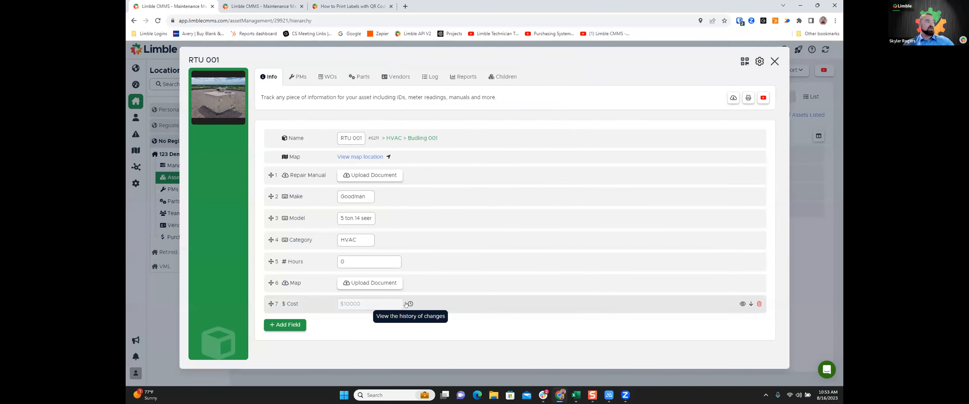
left_click(407, 304)
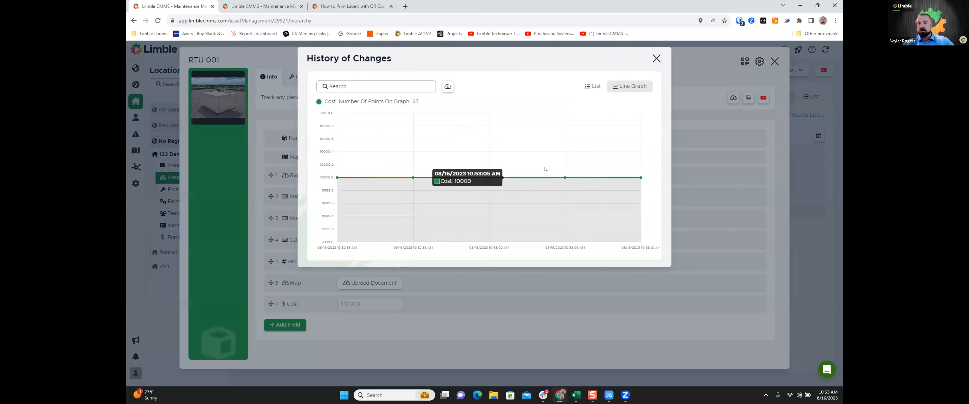
left_click(656, 58)
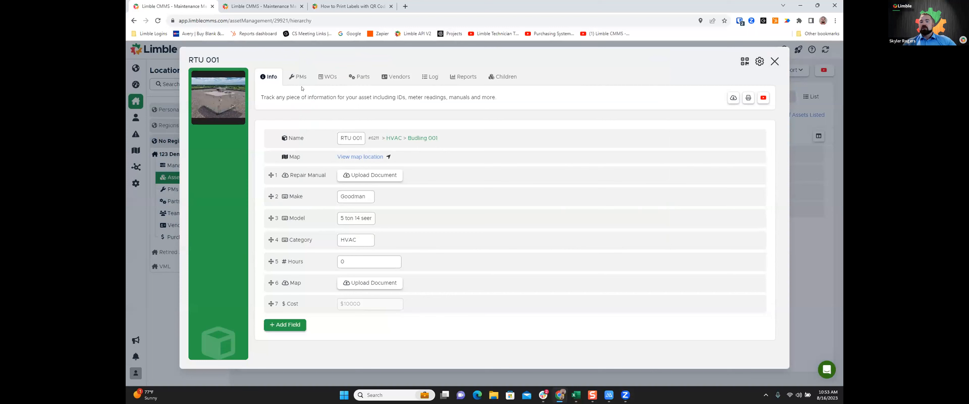
- Open the Monthly task among RTU 001's open PMs and review its description, instructions and comments
left_click(298, 75)
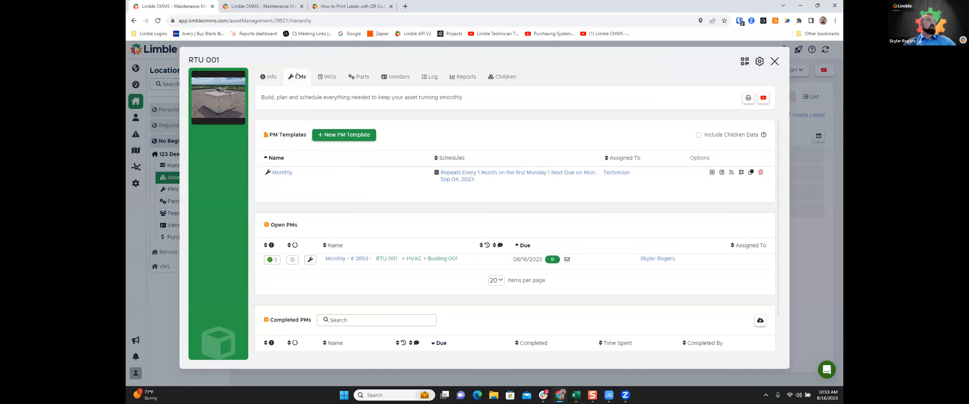
left_click(337, 265)
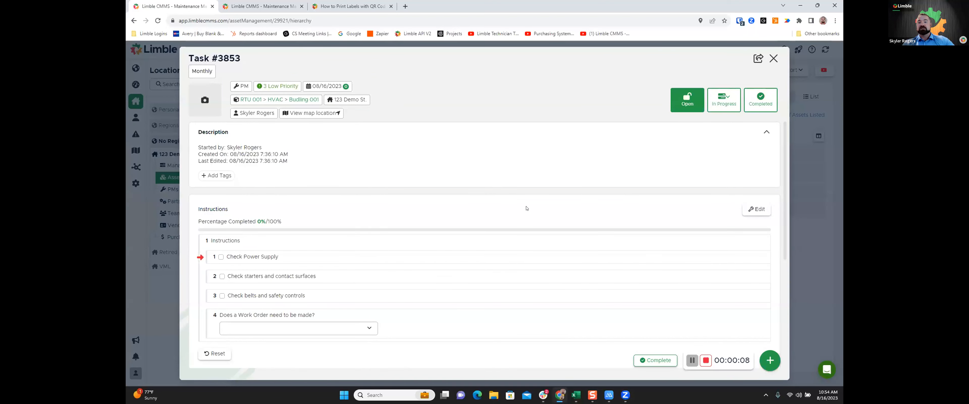
scroll(525, 209, "down", 3)
scroll(523, 209, "up", 1)
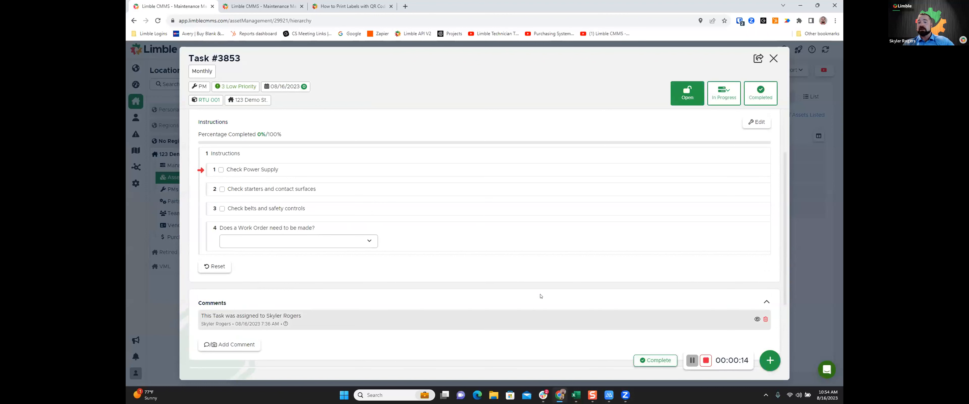
scroll(658, 169, "up", 3)
- Start sharing the Monthly task externally, pick a vendor from the Regions group, and close the sharing form without sending it
left_click(758, 59)
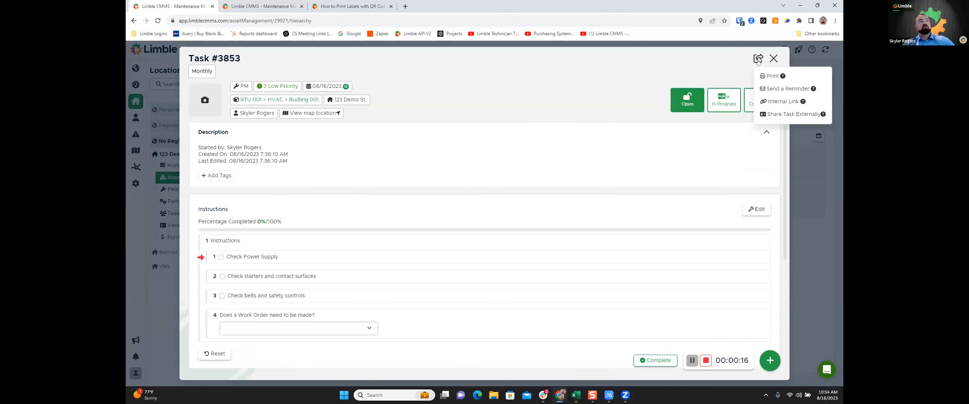
left_click(790, 113)
left_click(626, 136)
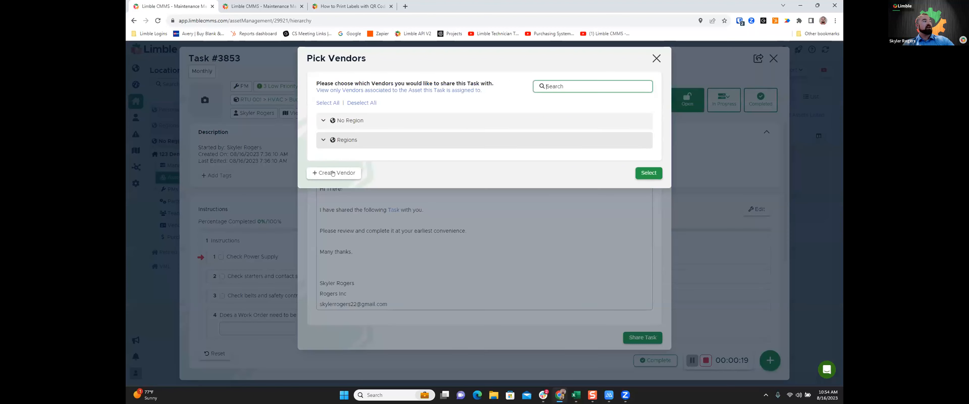
left_click(324, 139)
left_click(330, 159)
left_click(360, 199)
left_click(649, 250)
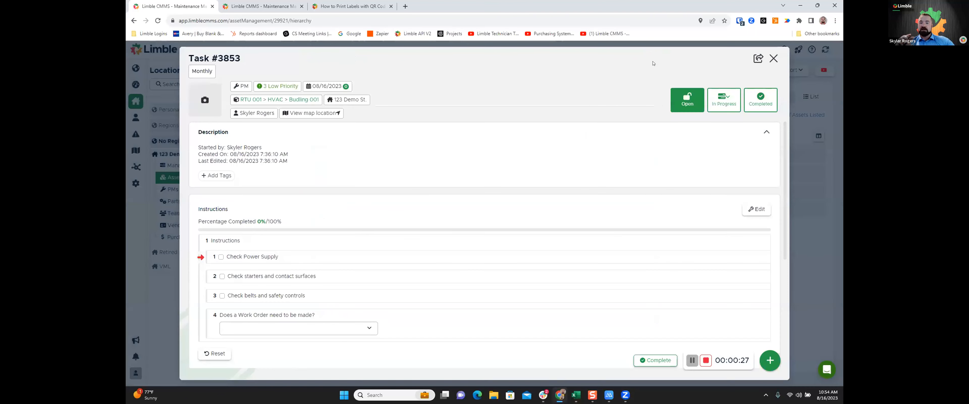
left_click(656, 58)
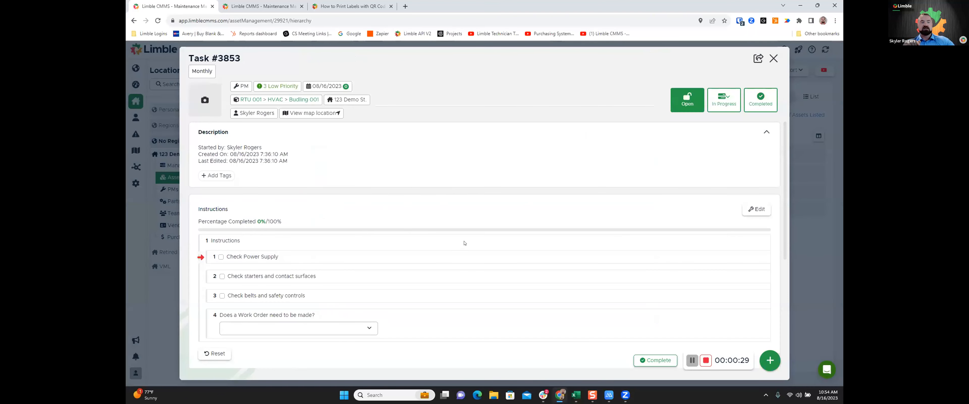
- Review the rest of the Monthly task and its additional actions, and close the task
scroll(464, 242, "down", 3)
left_click(770, 360)
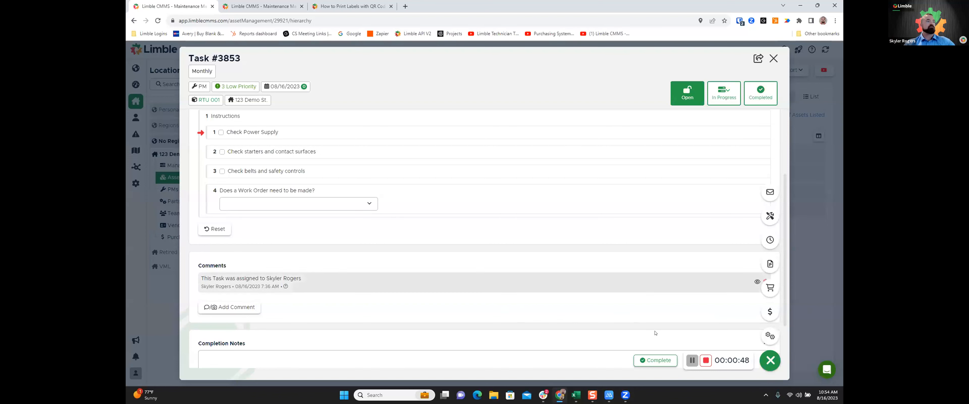
left_click(770, 360)
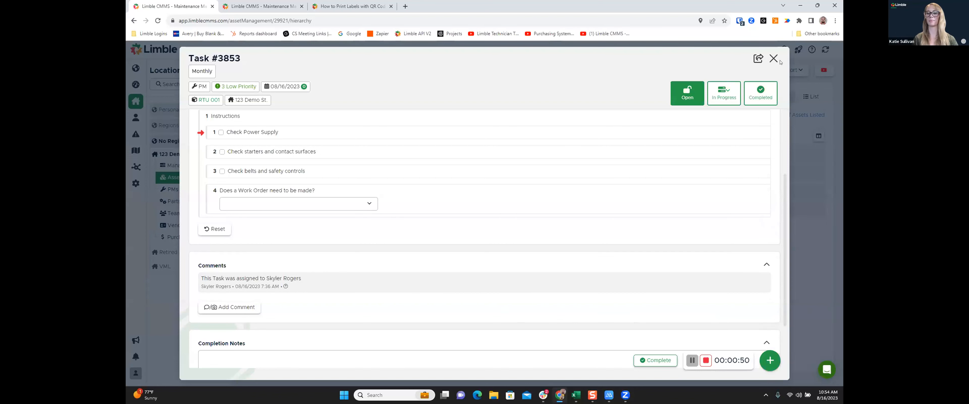
left_click(773, 58)
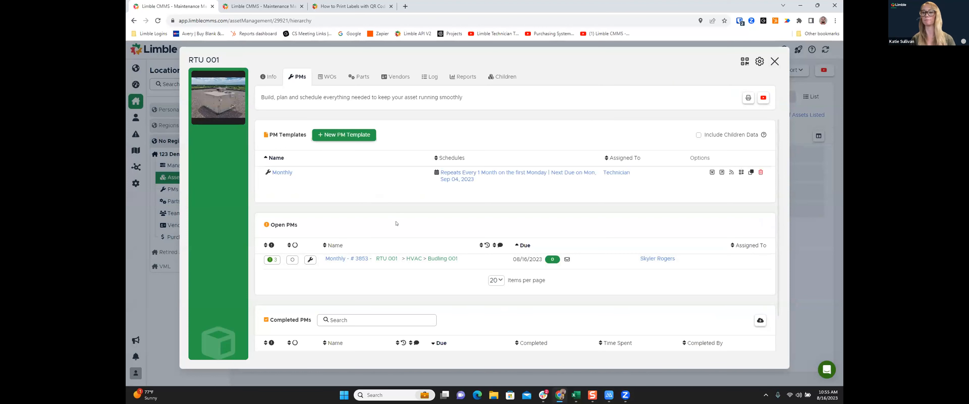
- Review RTU 001's open and completed work orders, and return to its information to highlight the Category value
left_click(327, 80)
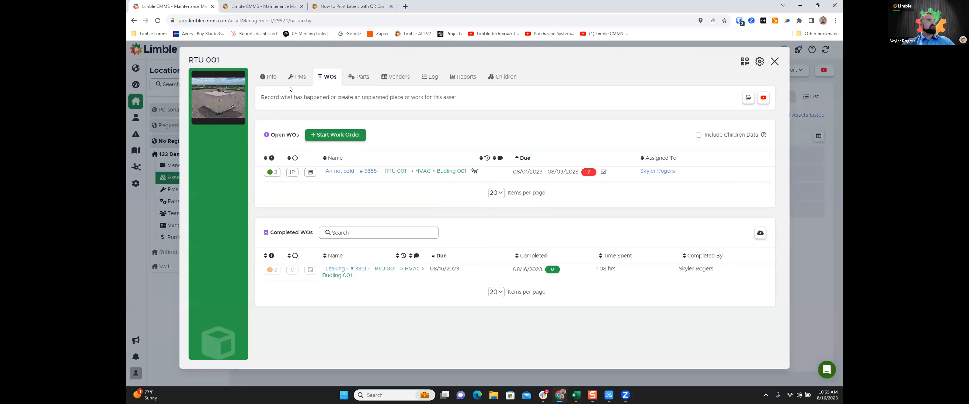
left_click(273, 79)
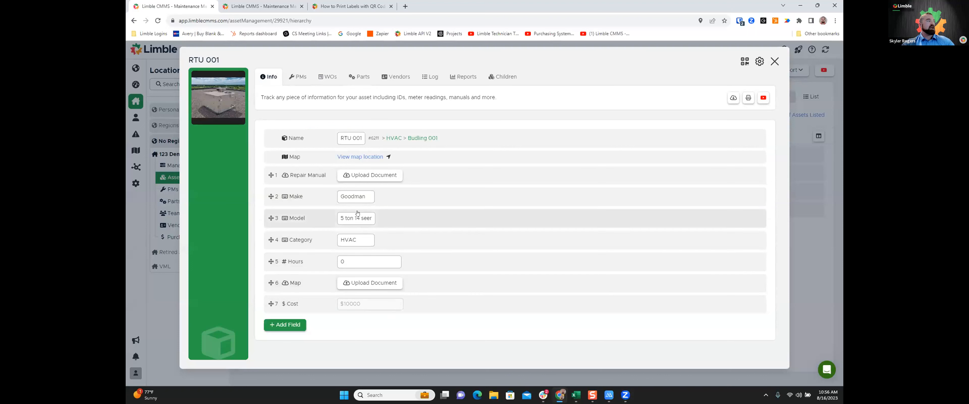
left_click_drag(358, 240, 337, 241)
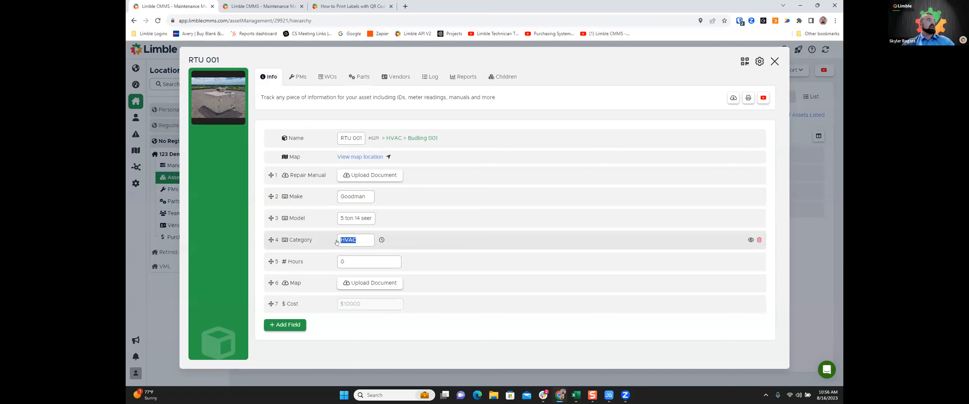
double_click(351, 242)
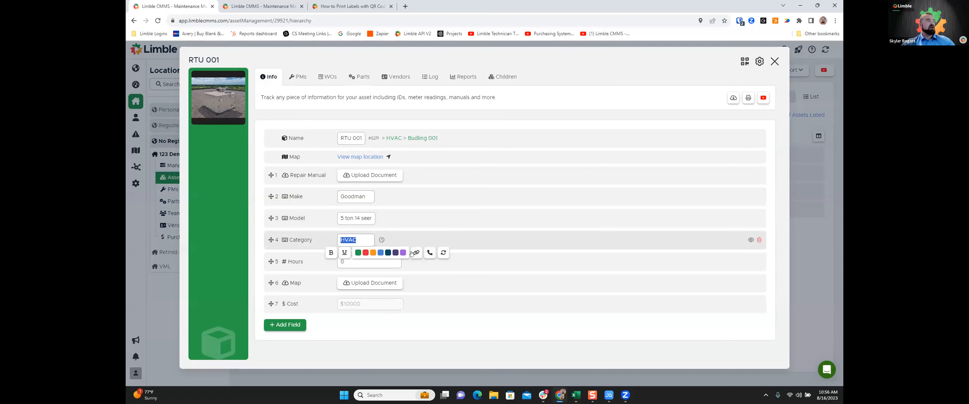
left_click(357, 239)
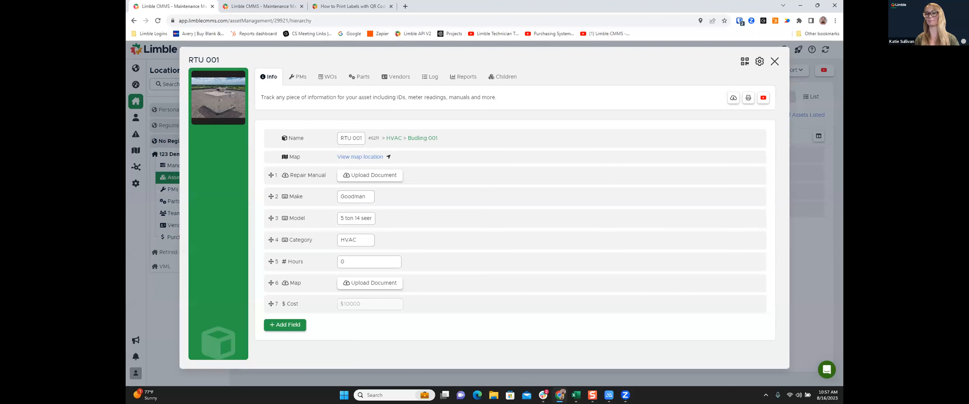
- Close RTU 001's details and copy the asset together with its child Motor
left_click(774, 61)
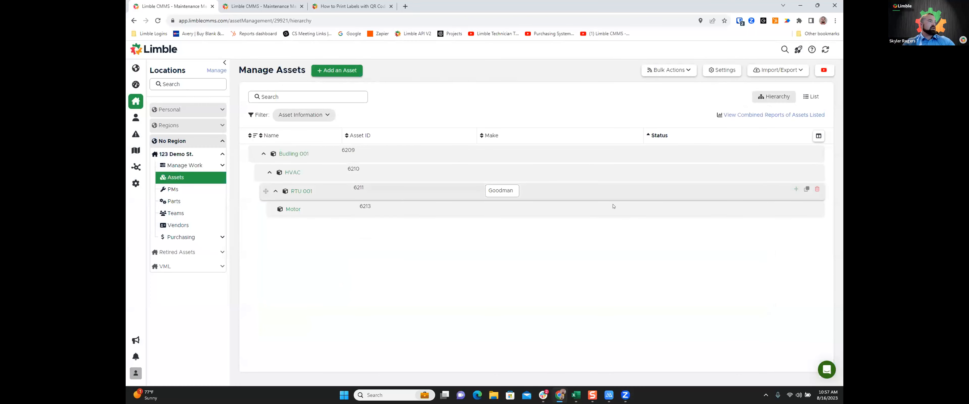
left_click(805, 189)
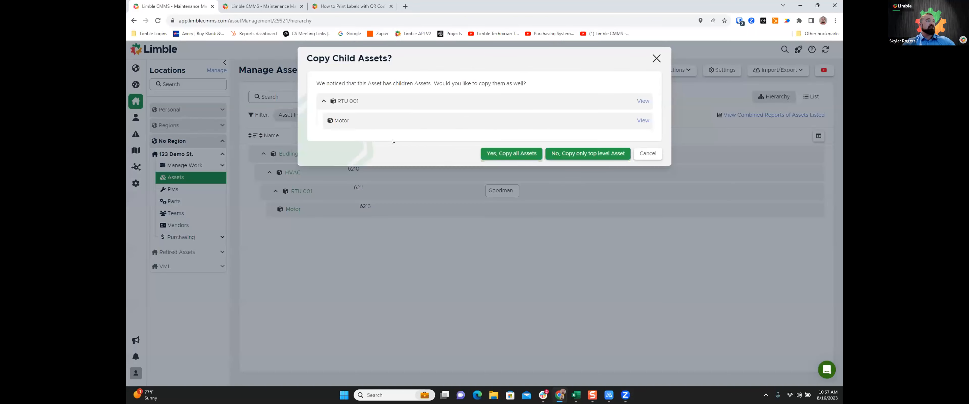
left_click(494, 155)
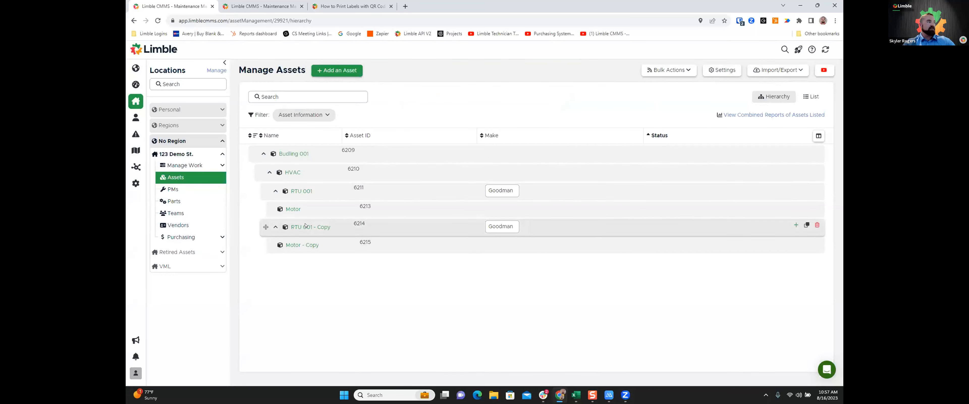
- Add a PM template named Monthly - Copy to RTU 001 - Copy from RTU 001's existing Monthly template, and check its associated parts
left_click(306, 226)
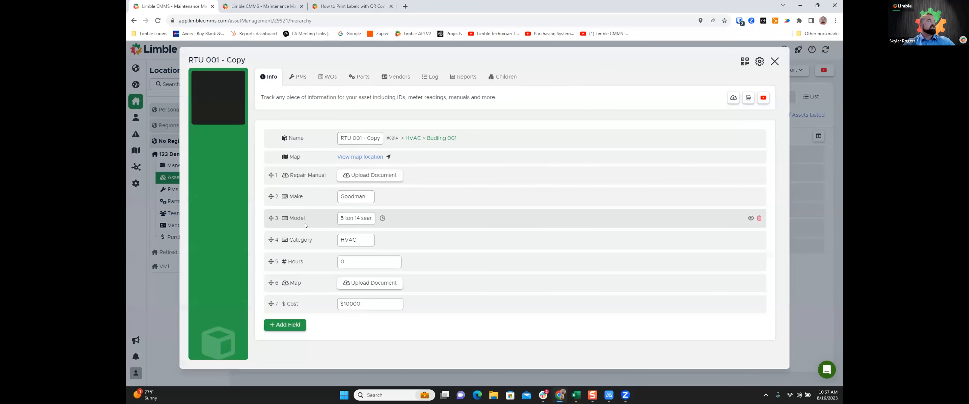
left_click(301, 82)
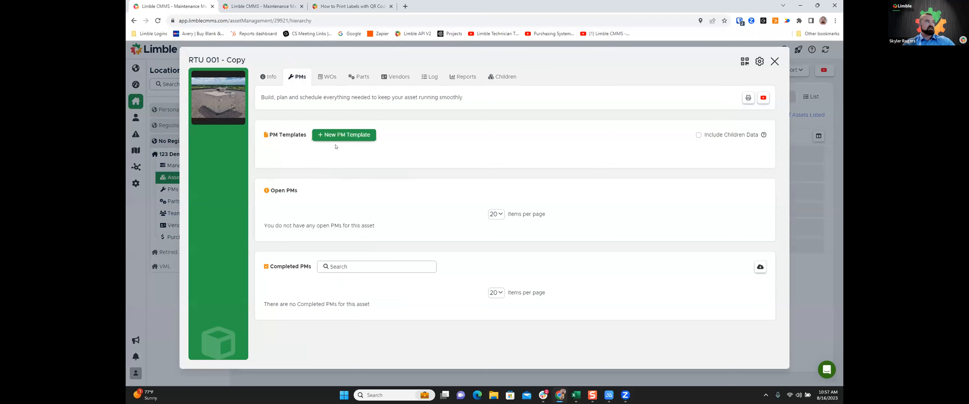
left_click(341, 135)
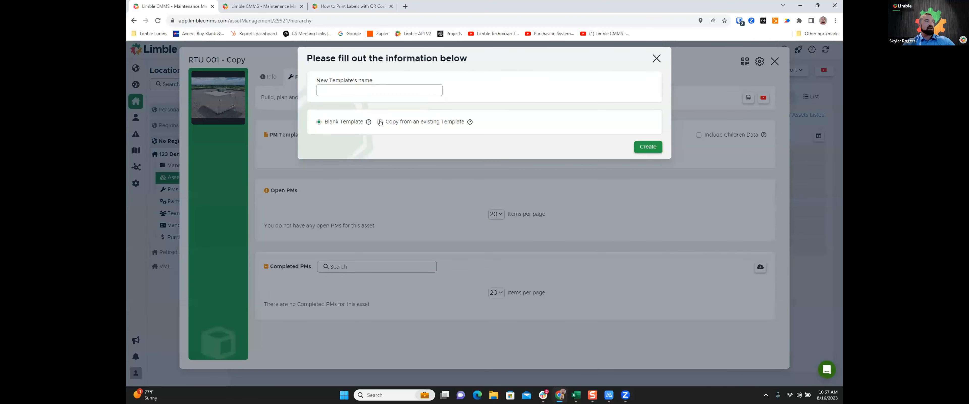
left_click(380, 122)
left_click(356, 179)
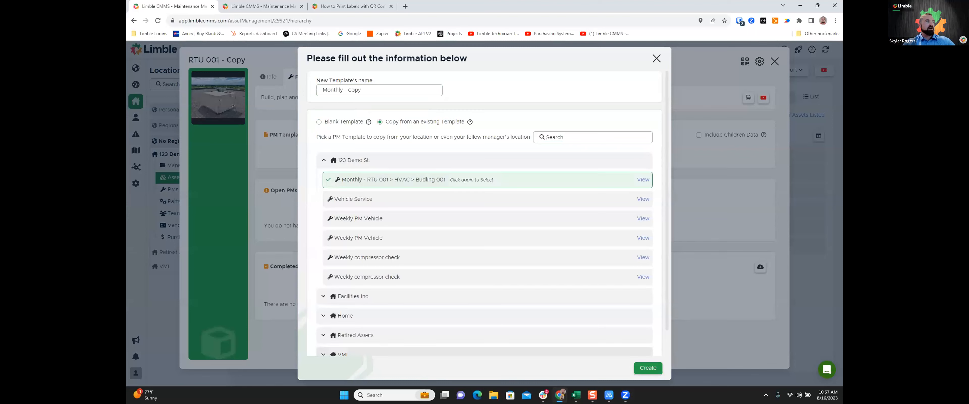
left_click(647, 367)
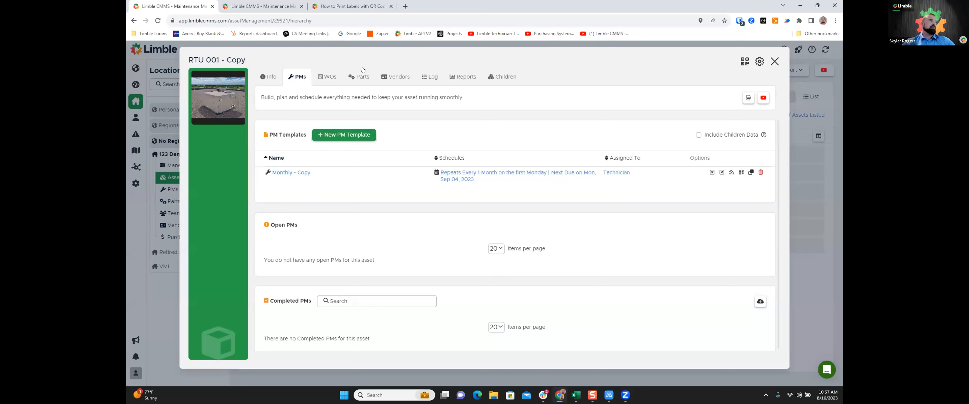
left_click(358, 80)
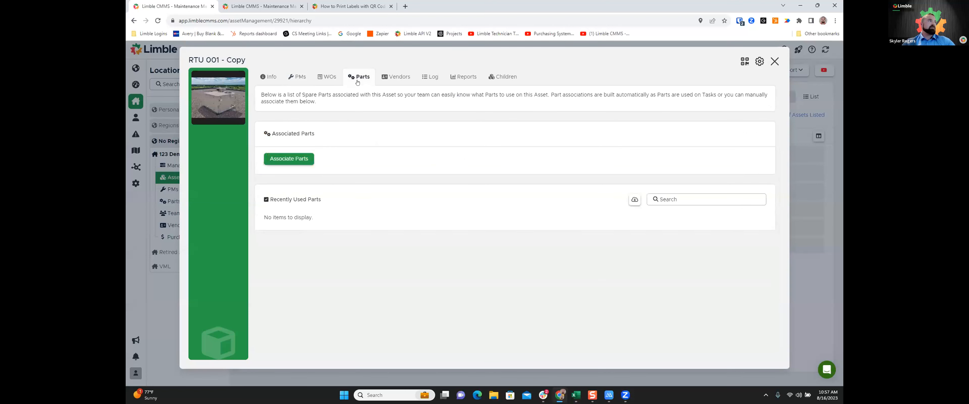
left_click(303, 80)
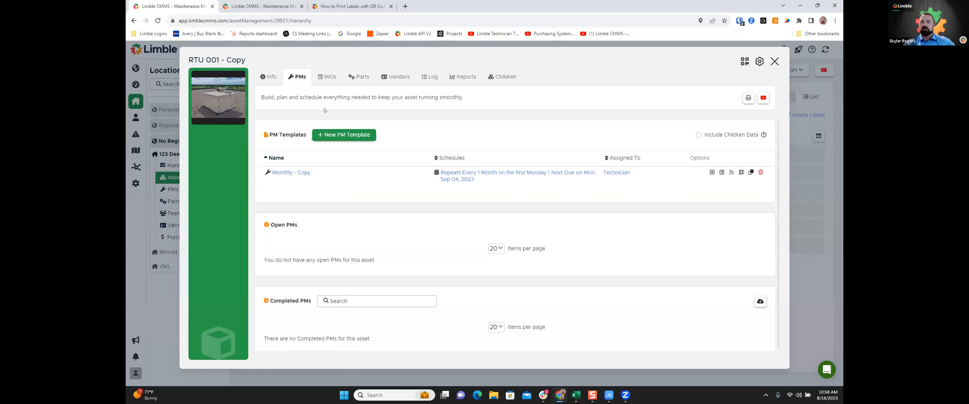
- Close the copied asset's details and delete RTU 001 - Copy together with its child asset
left_click(775, 61)
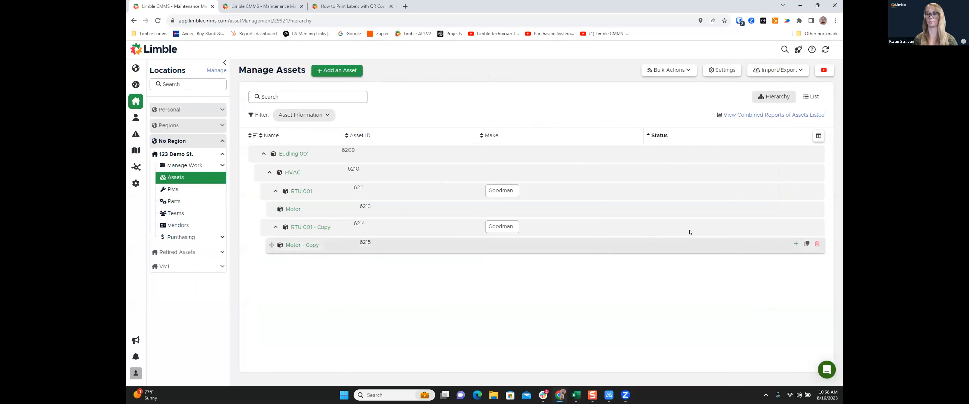
left_click(817, 226)
left_click(628, 116)
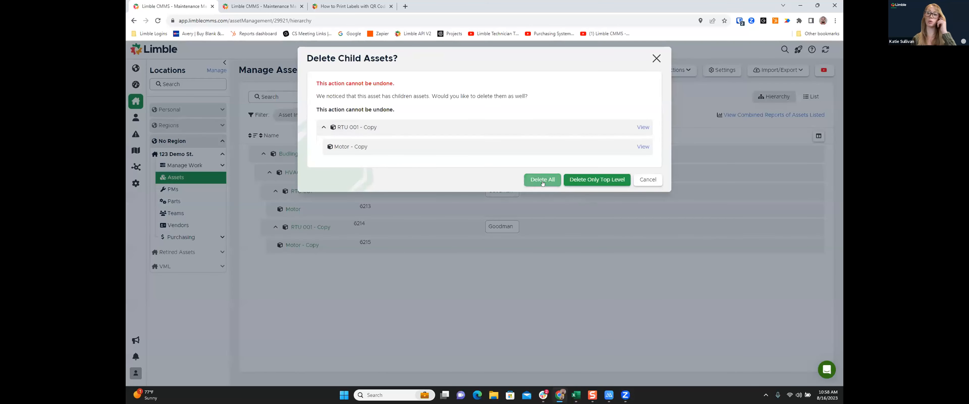
left_click(542, 180)
left_click(635, 117)
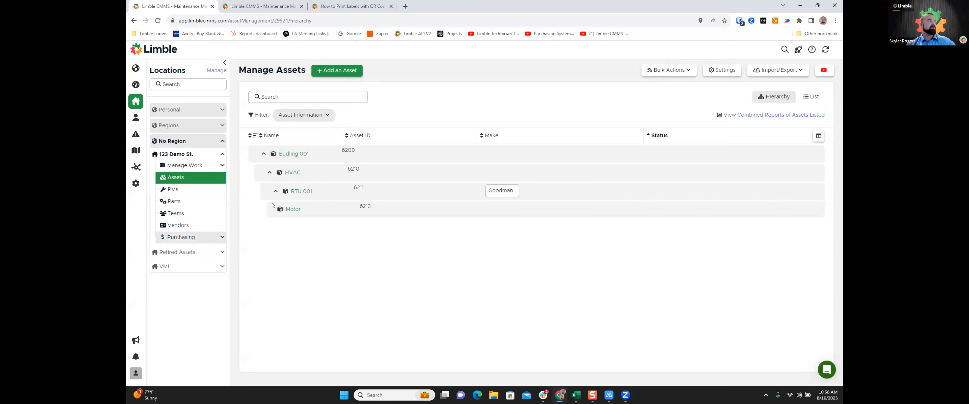
- Examine RTU 001's reports and log, including their print options, and close the asset
left_click(299, 190)
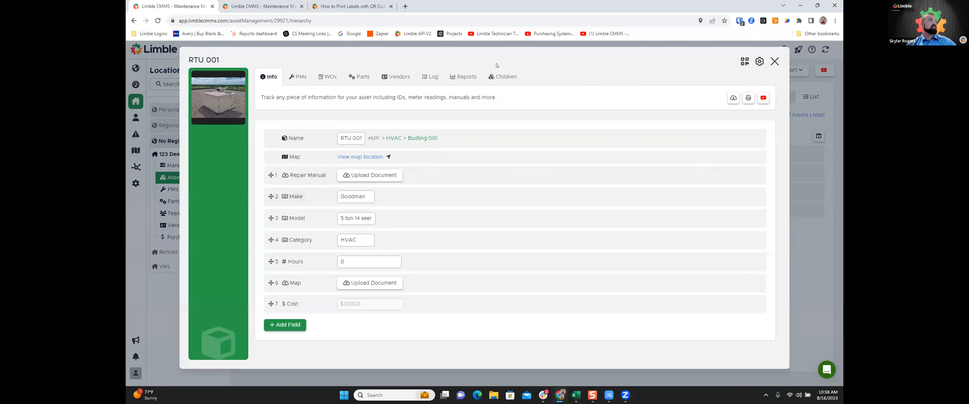
left_click(456, 78)
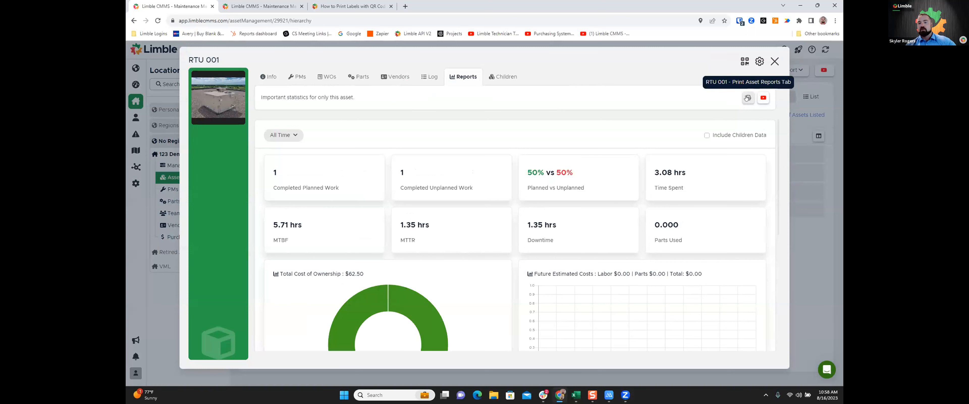
left_click(429, 78)
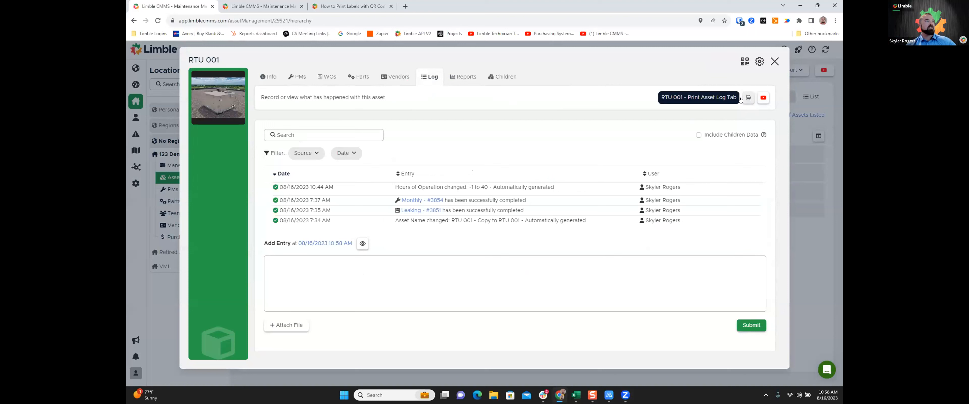
left_click(774, 61)
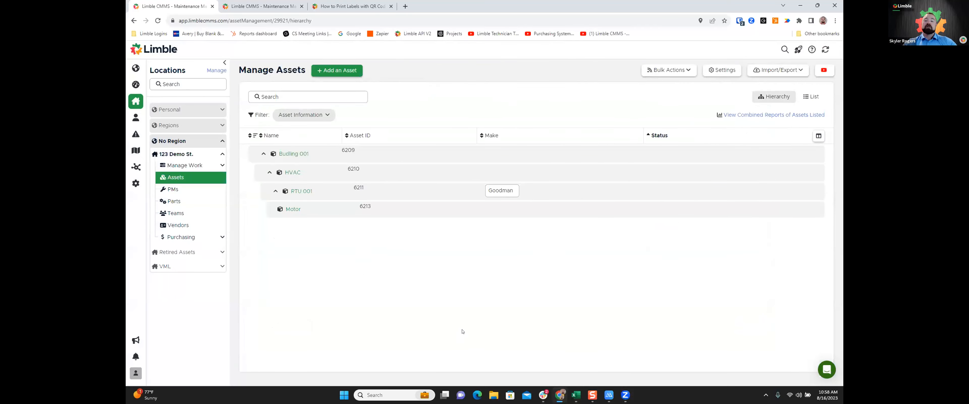